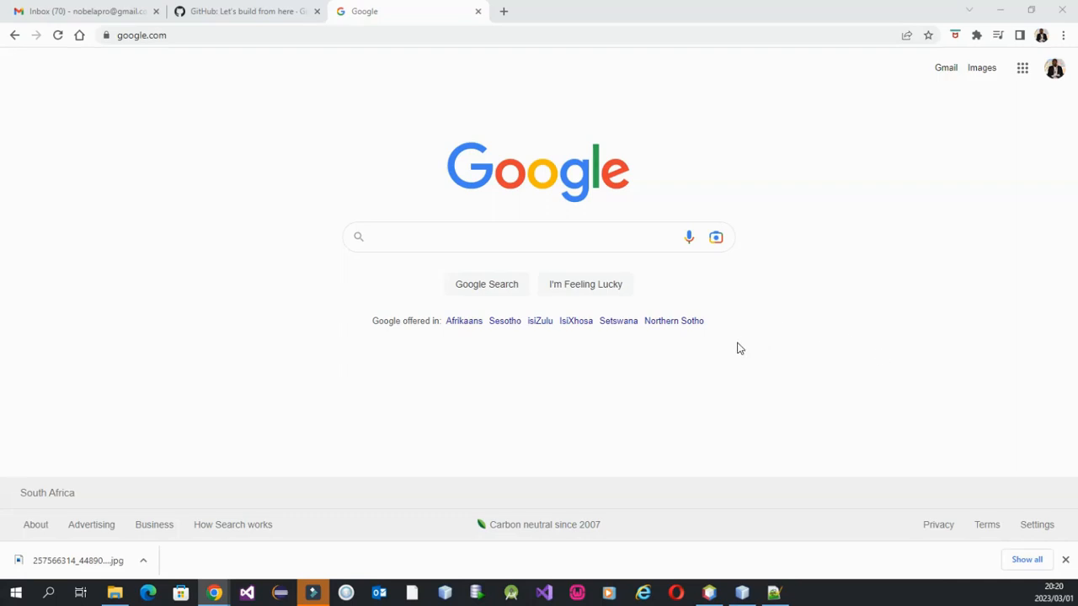
Search Google for "github login" and open the Sign in to GitHub page.
{"action": "left_click", "coordinate": [1065, 559]}
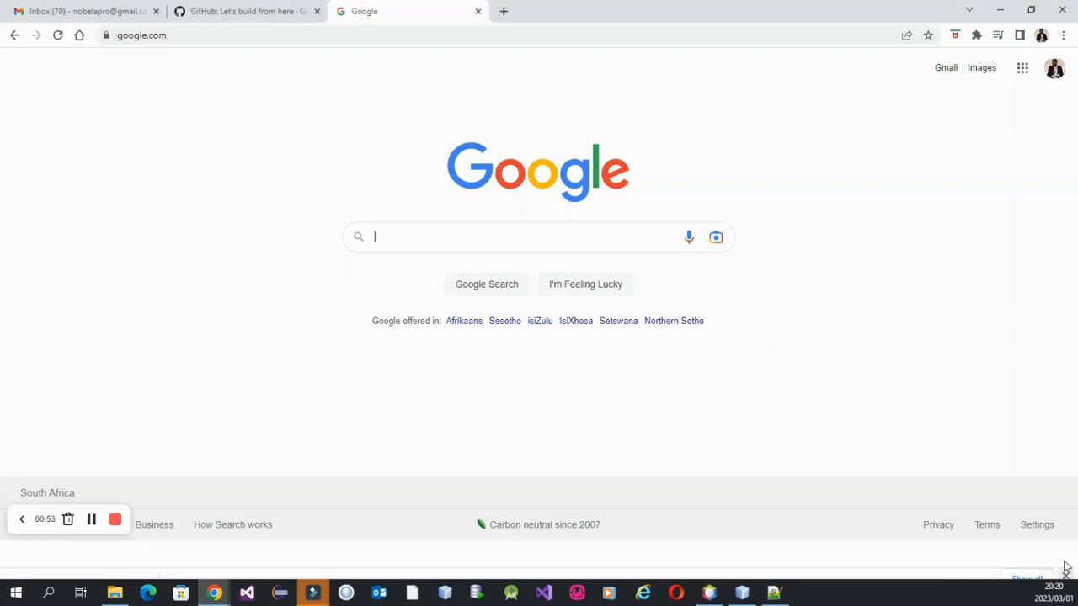
{"action": "left_click", "coordinate": [399, 276]}
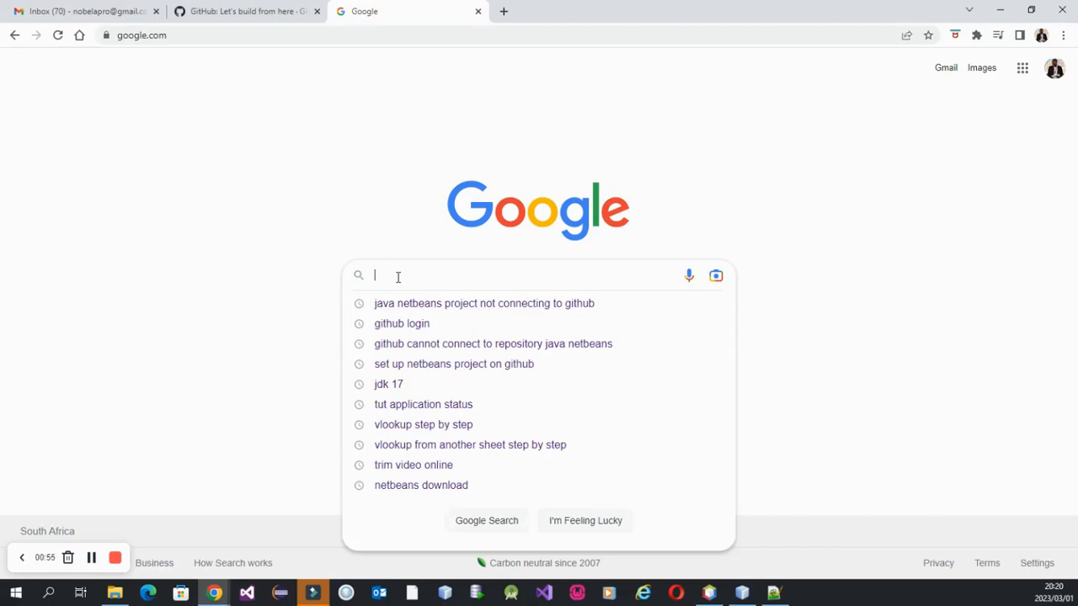
{"action": "left_click", "coordinate": [406, 325]}
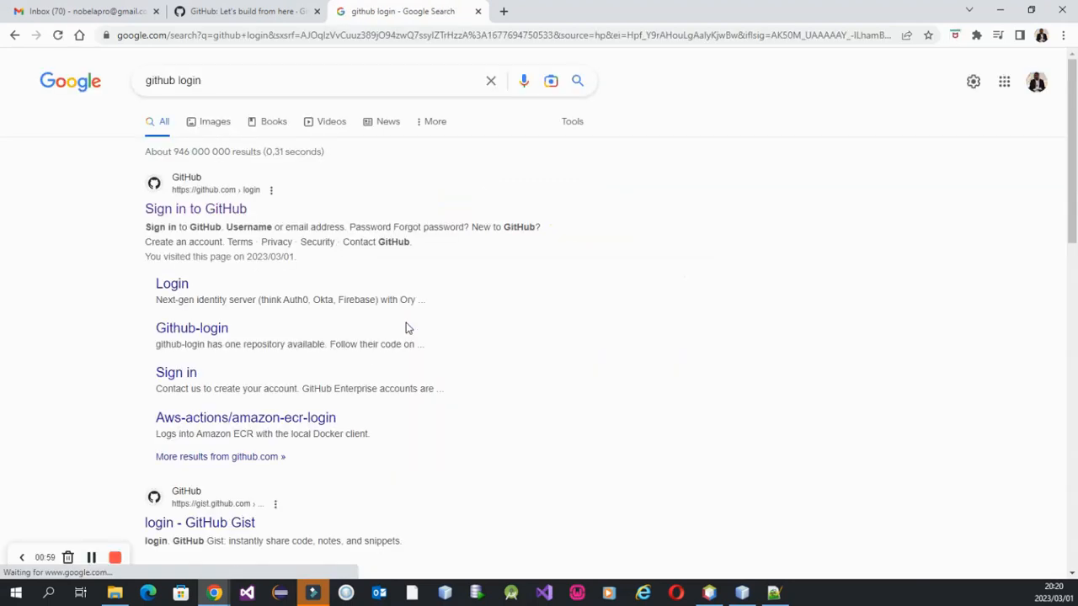
{"action": "left_click", "coordinate": [156, 212]}
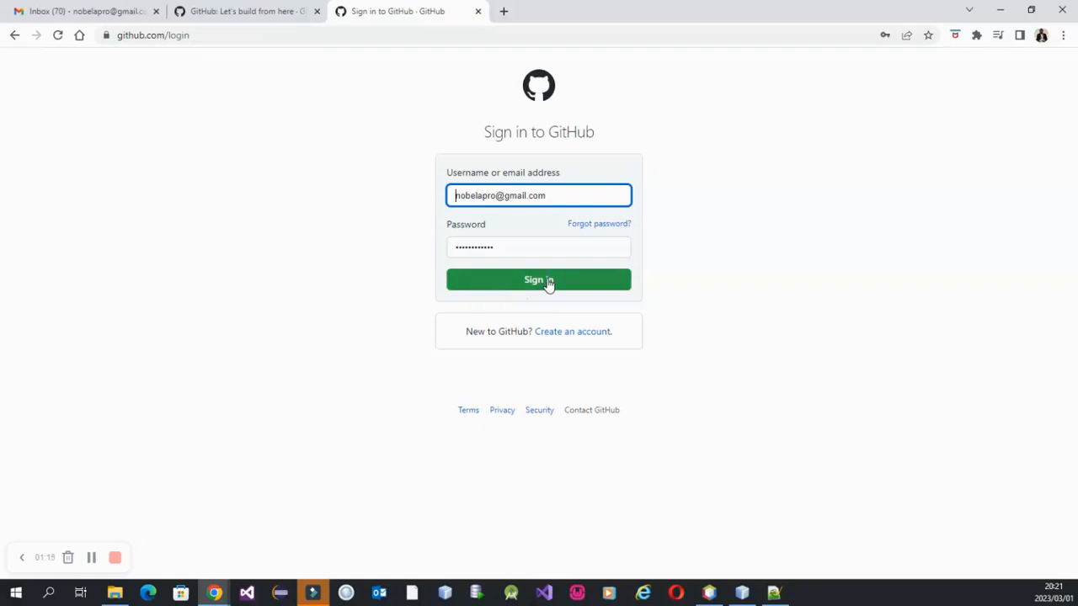
{"action": "left_click", "coordinate": [574, 334]}
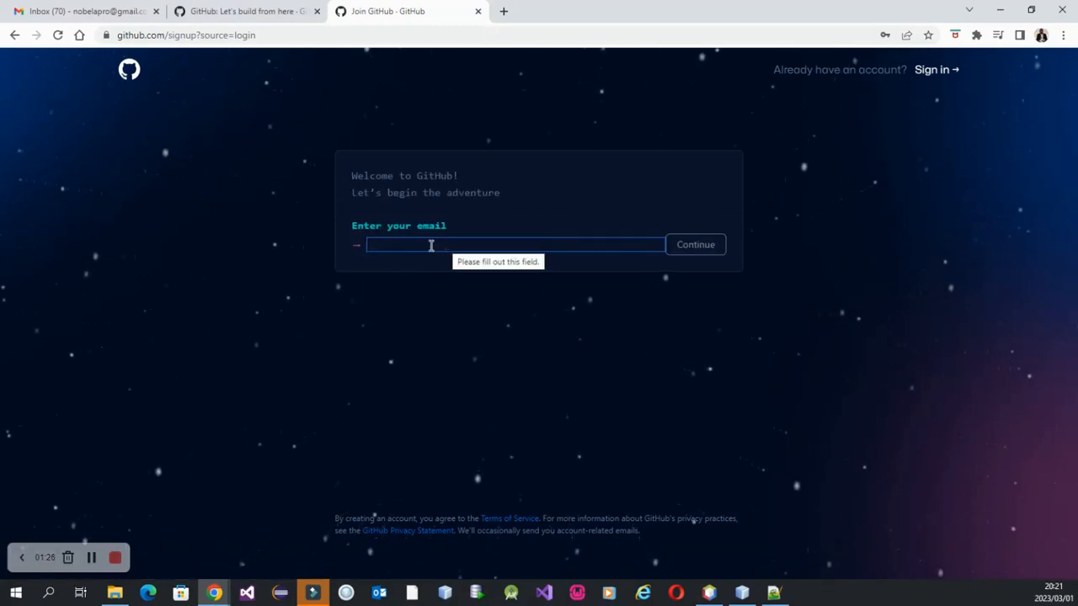
{"action": "left_click", "coordinate": [14, 36]}
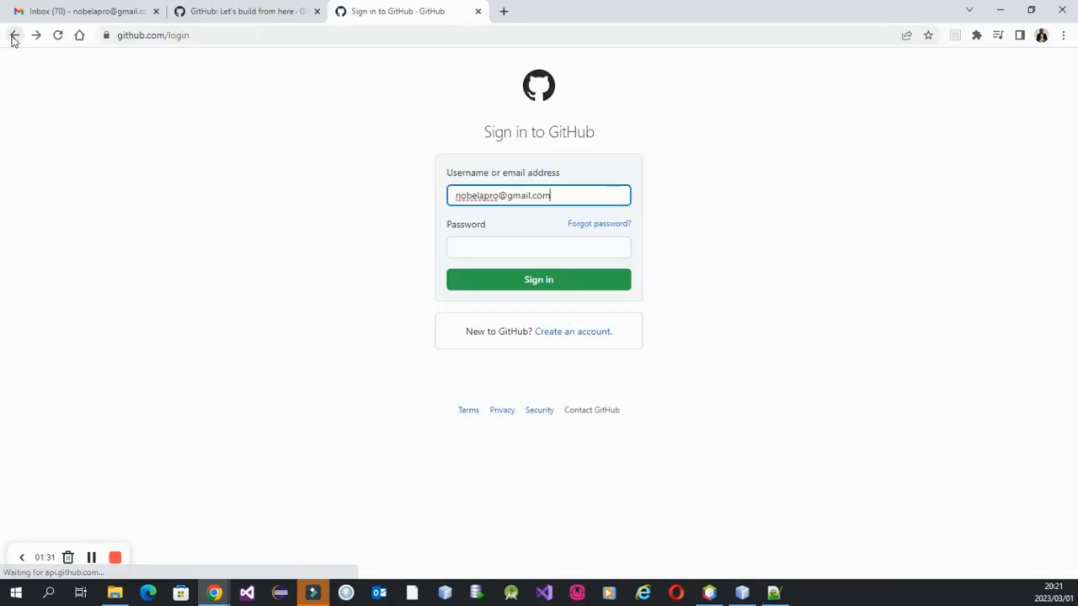
{"action": "left_click", "coordinate": [306, 226]}
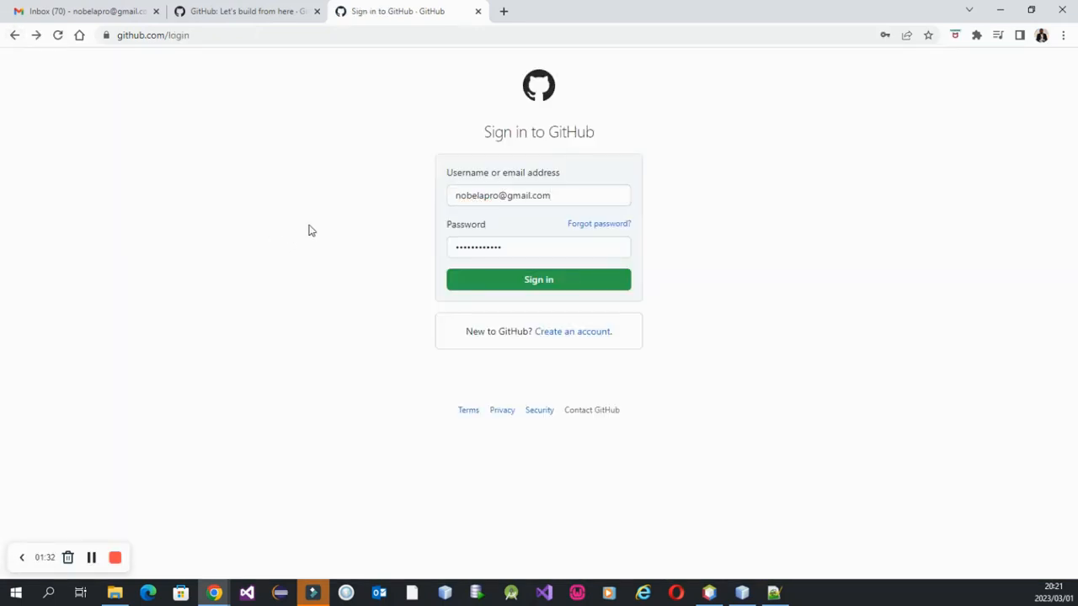
Sign in to GitHub with the saved credentials.
{"action": "left_click", "coordinate": [560, 286]}
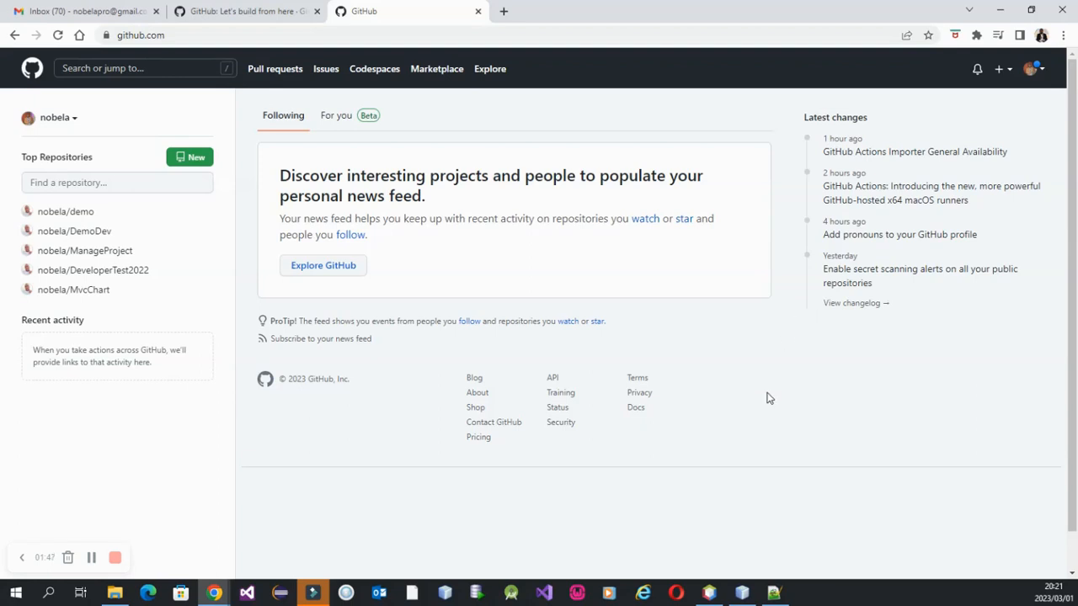
{"action": "left_click", "coordinate": [1042, 73]}
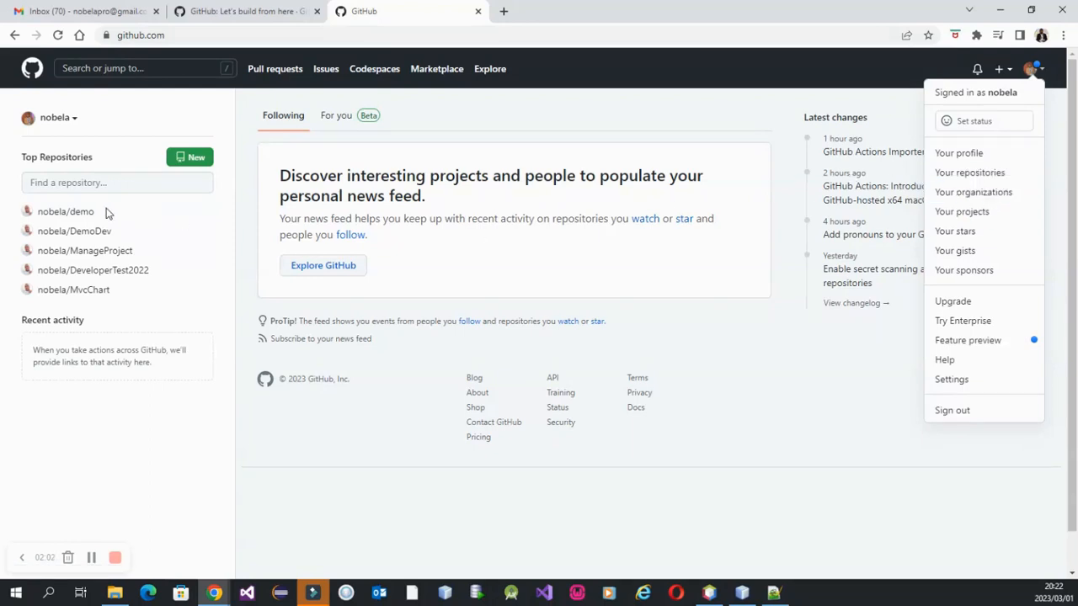
{"action": "left_click", "coordinate": [159, 419]}
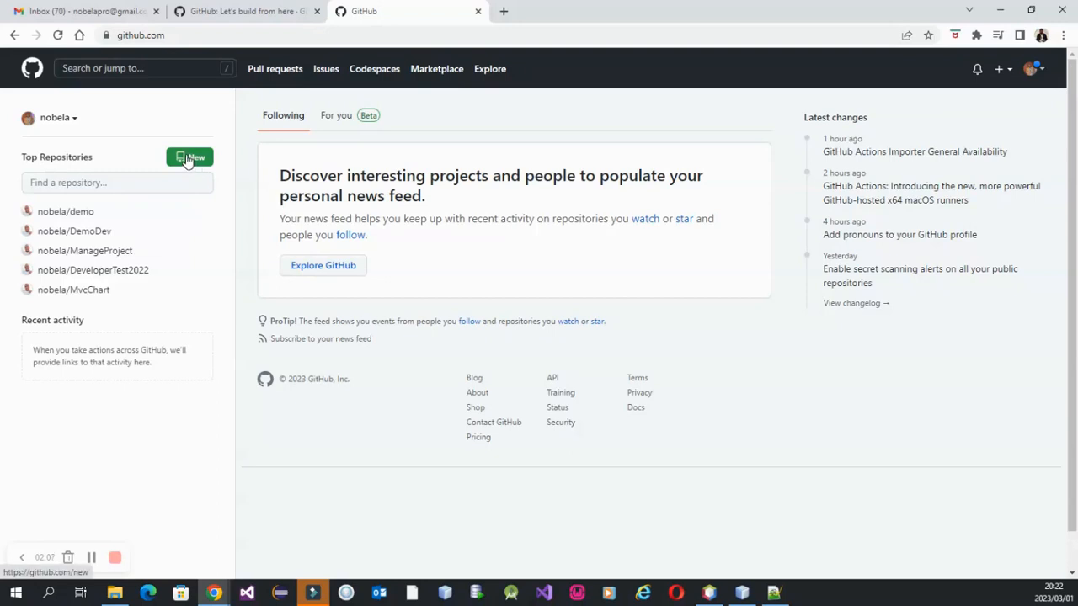
Start a new GitHub repository and name it GithubRepo.
{"action": "left_click", "coordinate": [1009, 73]}
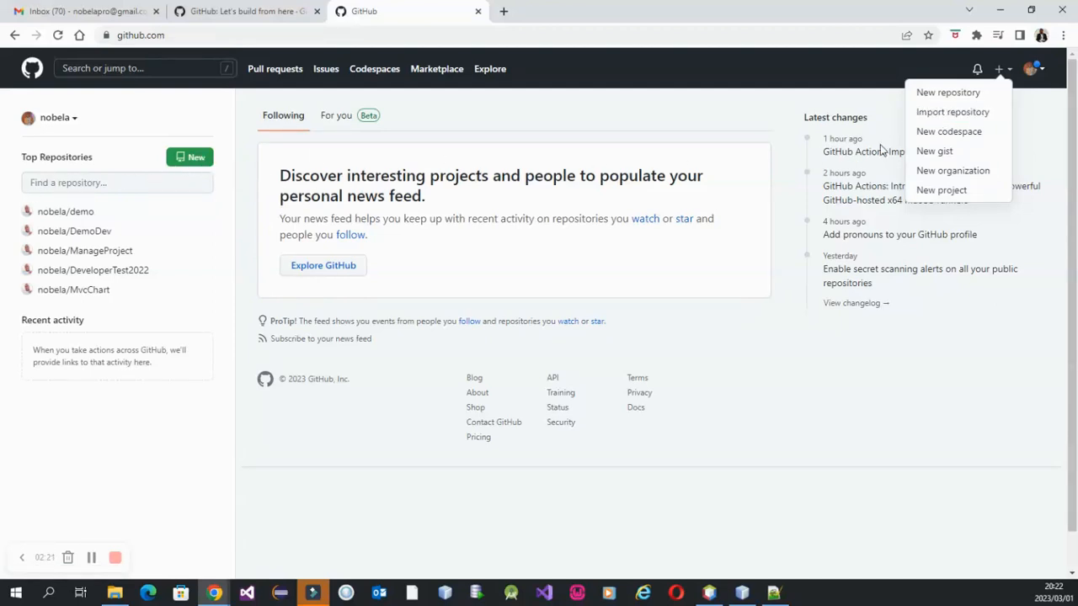
{"action": "left_click", "coordinate": [962, 97]}
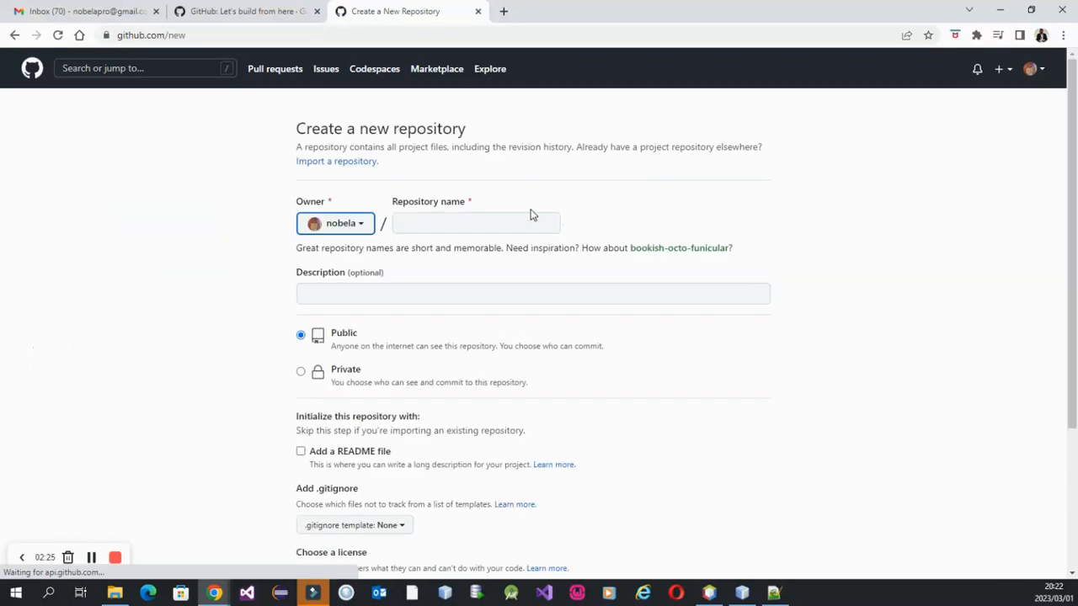
{"action": "left_click", "coordinate": [413, 222]}
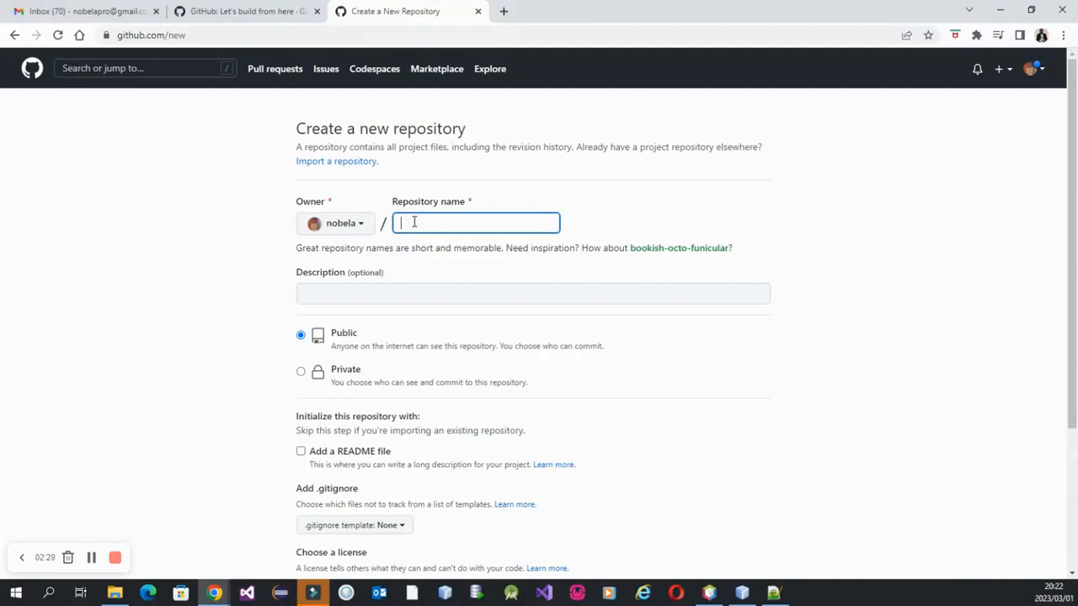
{"action": "type", "text": "Git"}
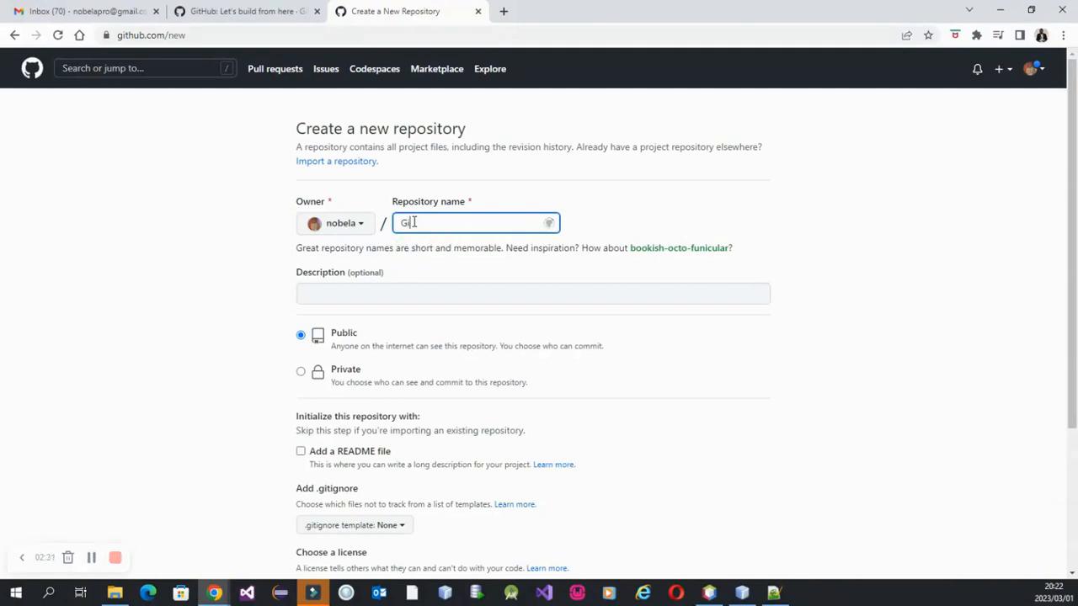
{"action": "type", "text": "hu"}
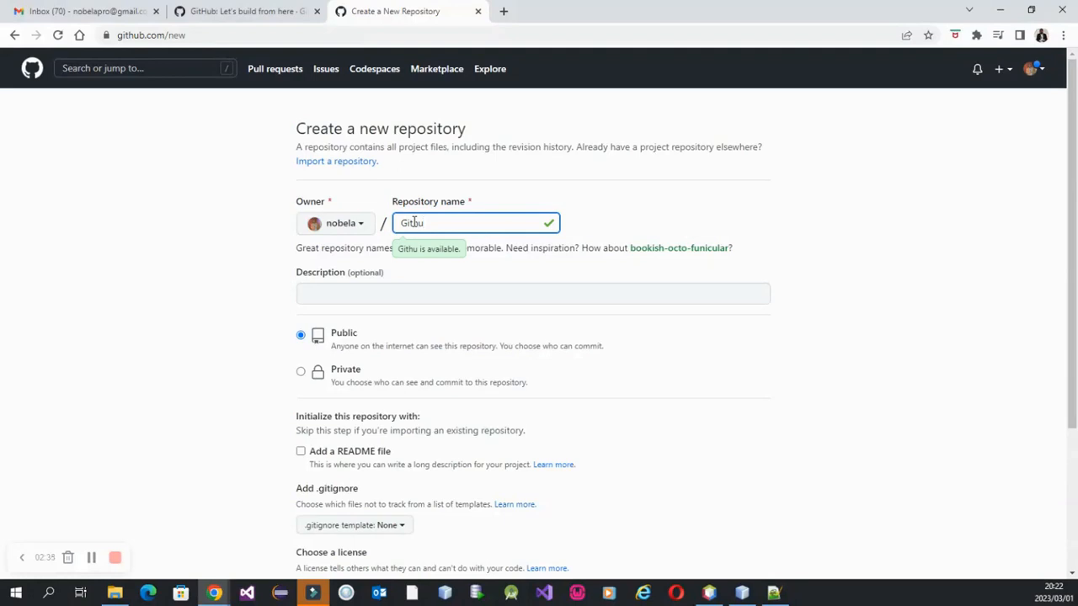
{"action": "type", "text": "bRepo"}
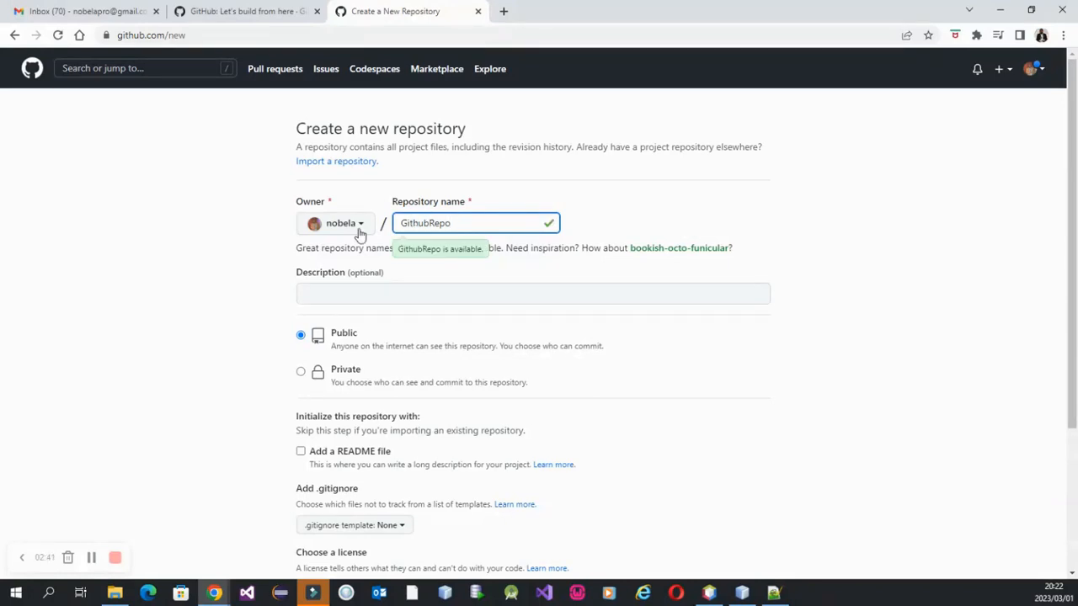
Create the repository as public, without a README file, .gitignore template or license.
{"action": "left_click", "coordinate": [229, 254]}
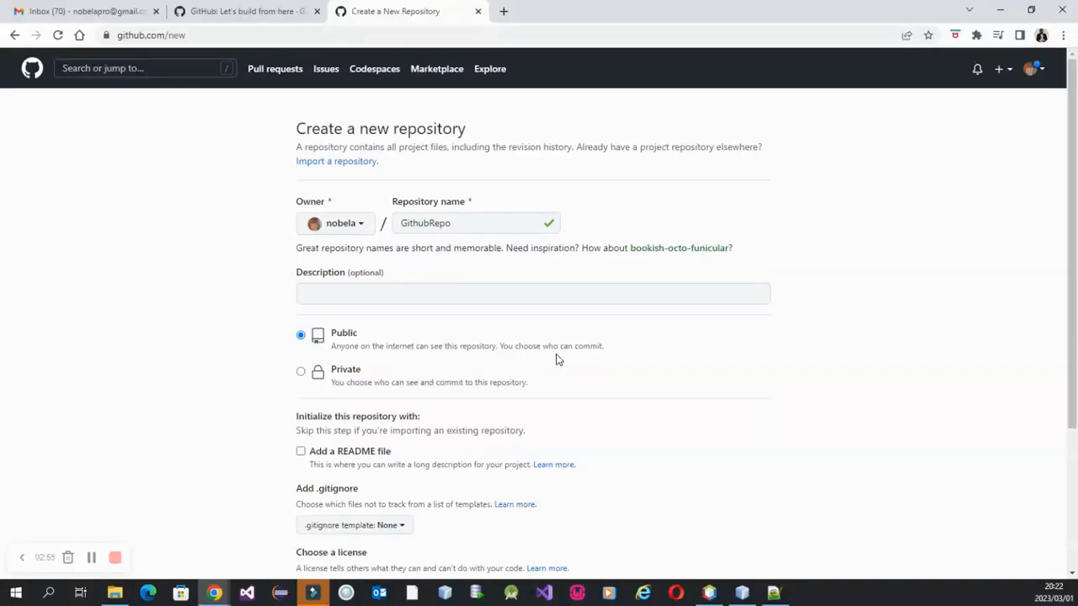
{"action": "scroll", "coordinate": [556, 378], "scroll_direction": "down", "scroll_amount": 3}
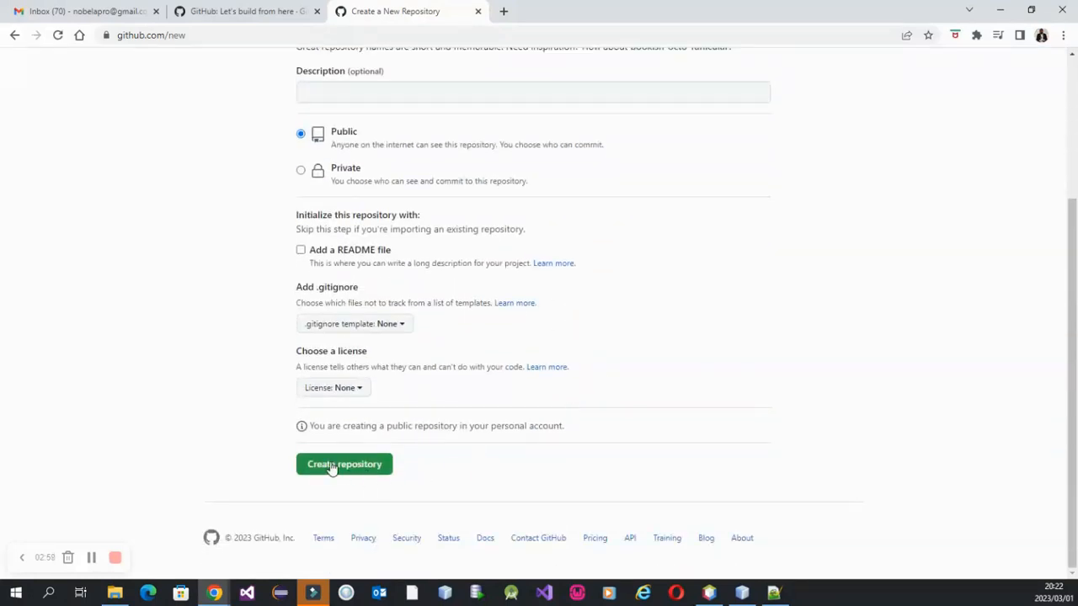
{"action": "left_click", "coordinate": [330, 466]}
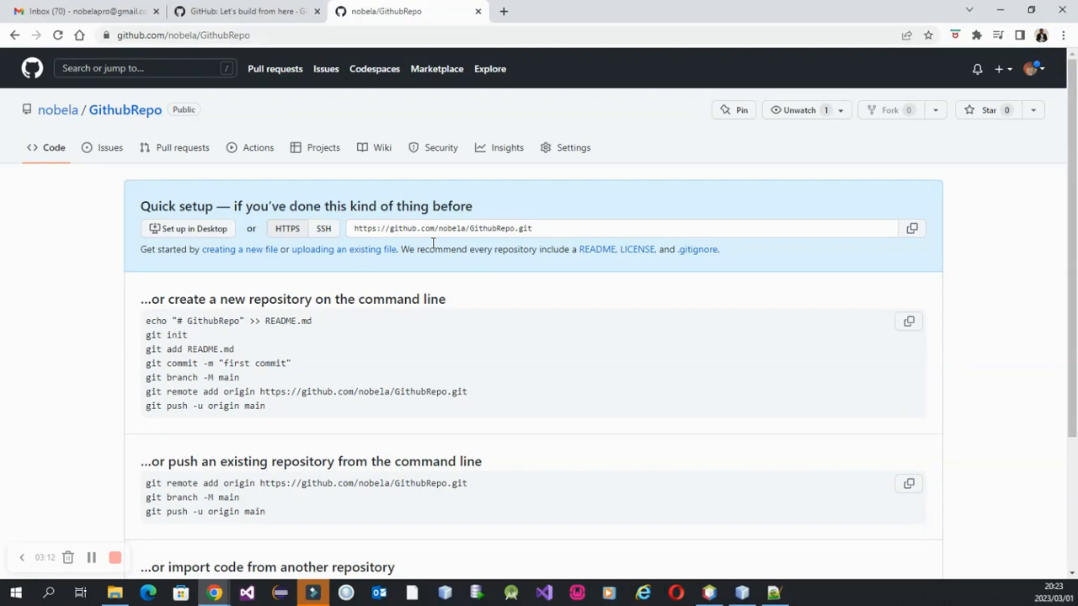
Find Visual Studio Code through the Windows search and launch it.
{"action": "left_click", "coordinate": [50, 594]}
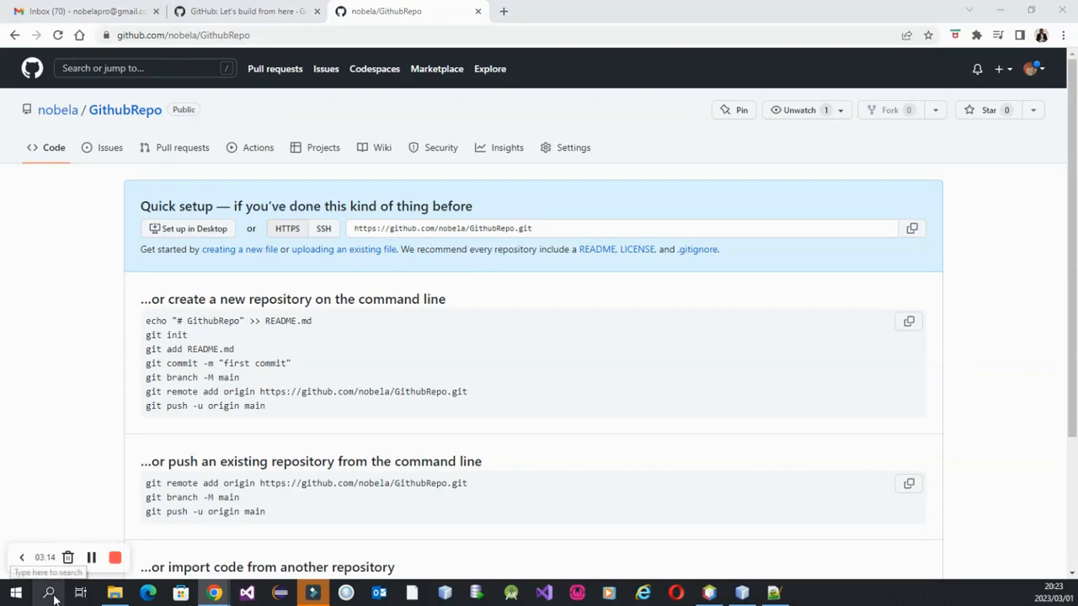
{"action": "type", "text": "v"}
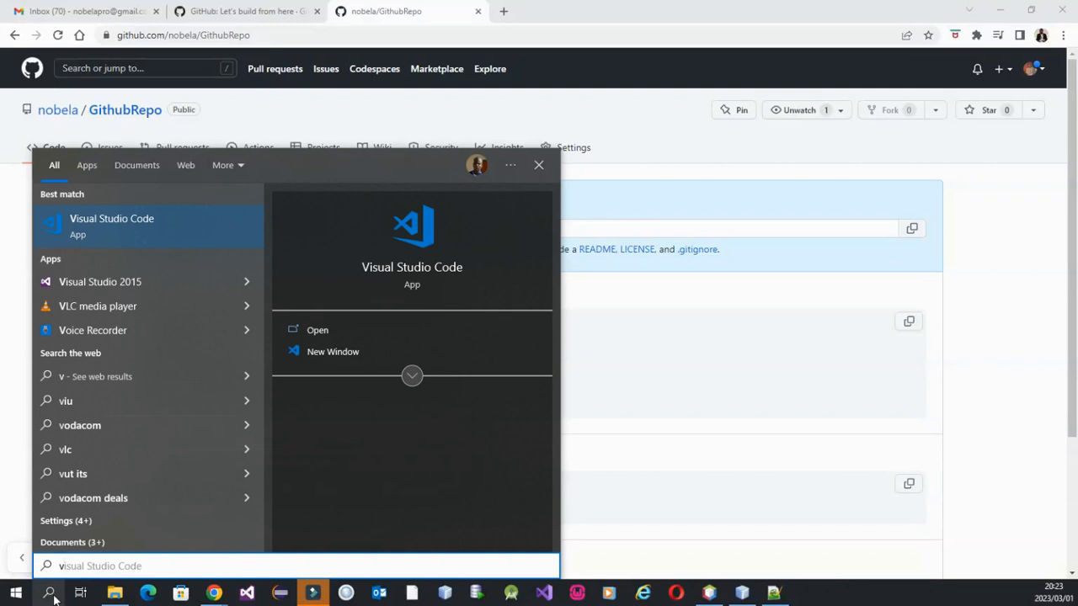
{"action": "left_click", "coordinate": [83, 221]}
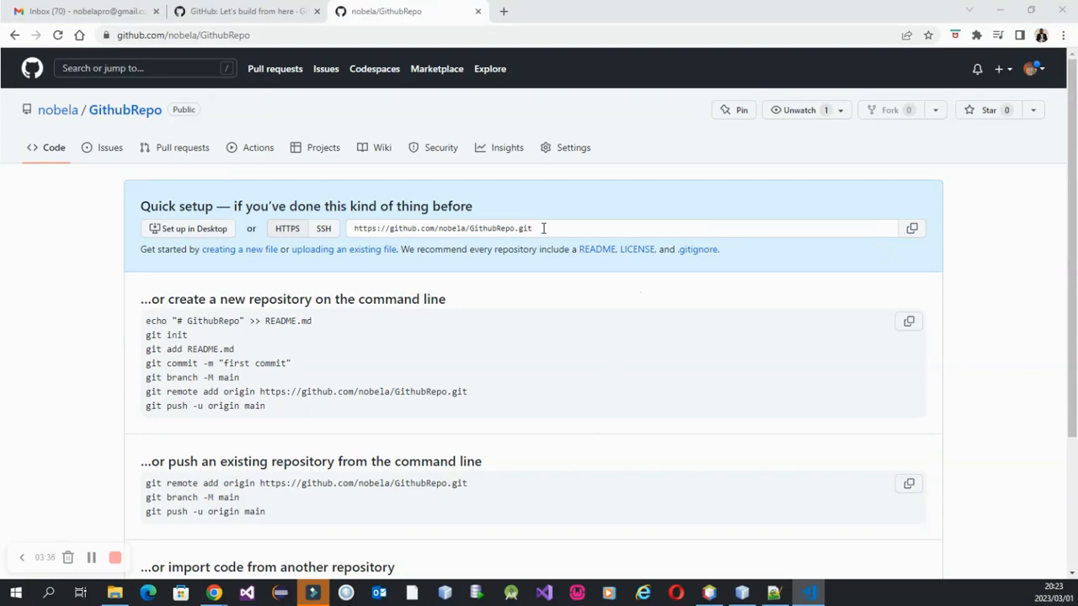
Switch to a new Notepad document, paste the GithubRepo HTTPS address with an empty line above it, and minimize the window.
{"action": "left_click", "coordinate": [50, 594]}
{"action": "type", "text": "note"}
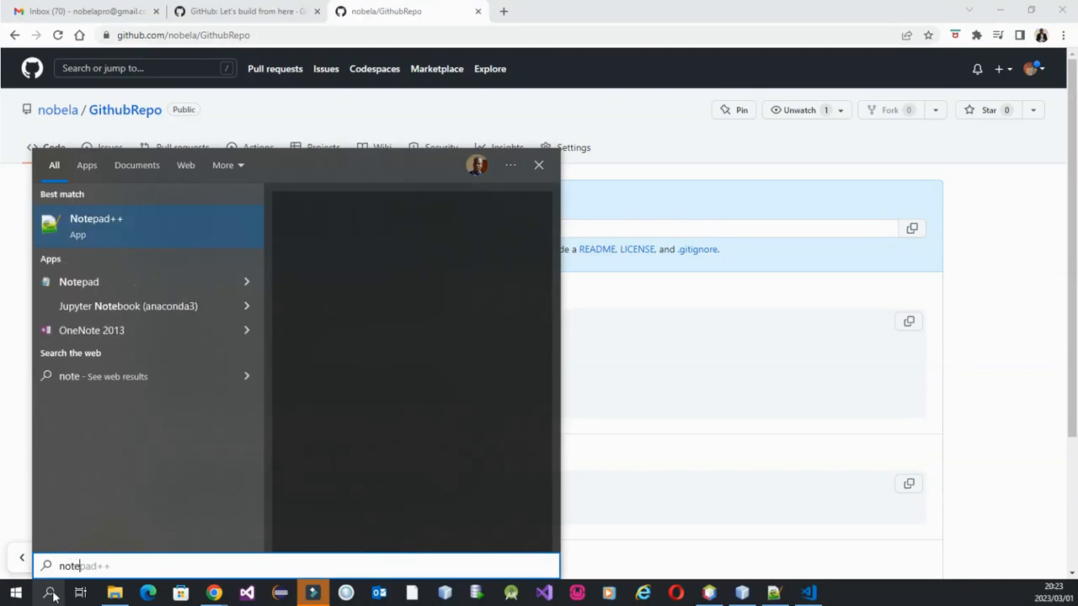
{"action": "left_click", "coordinate": [89, 283]}
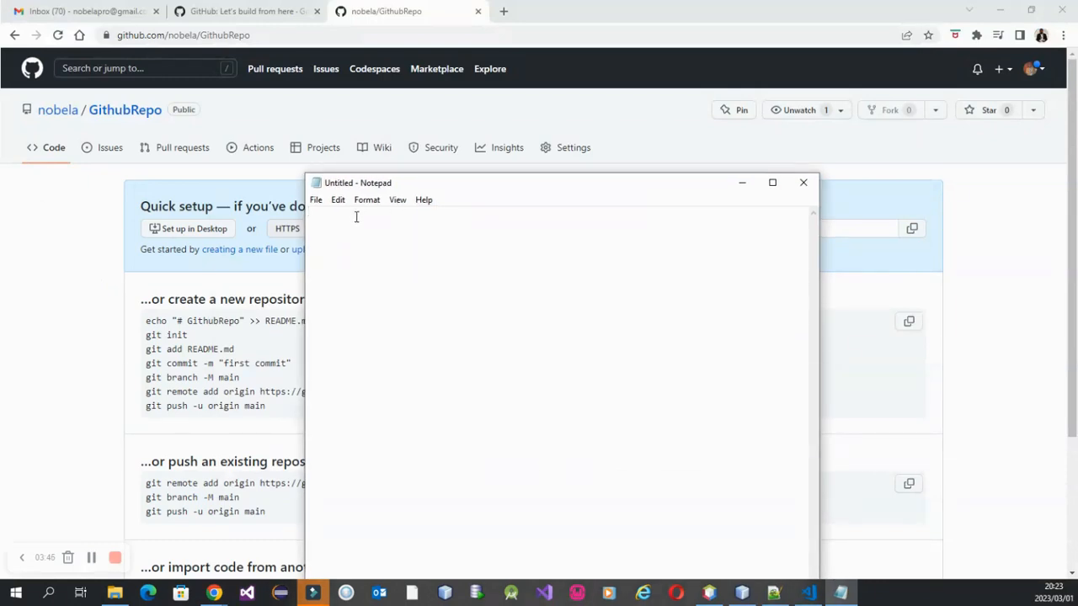
{"action": "type", "text": "https://github.com/nobela/GithubRepo.git"}
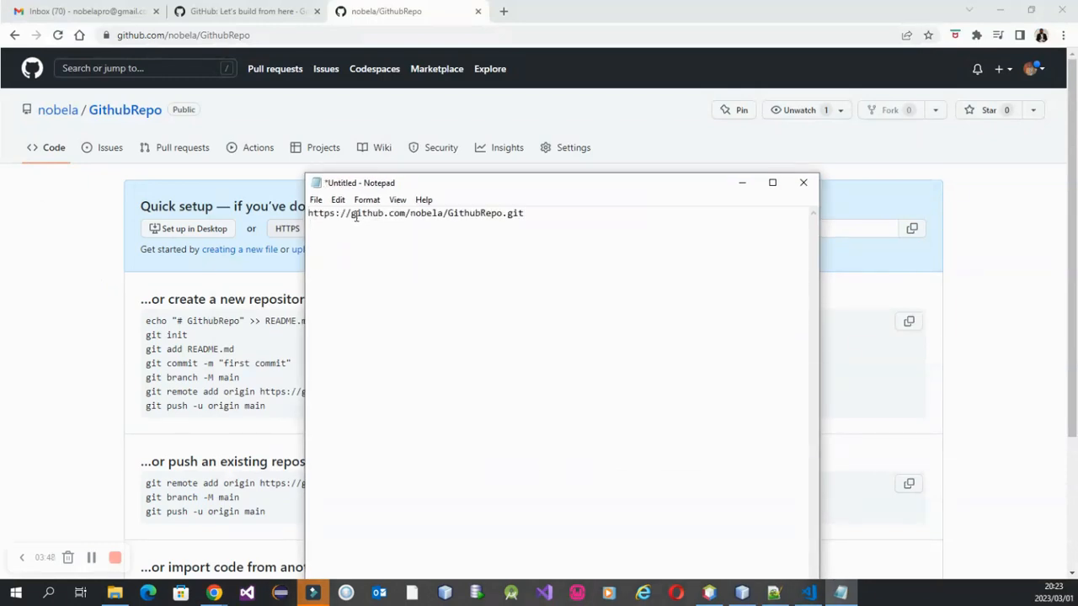
{"action": "left_click", "coordinate": [309, 213]}
{"action": "key", "text": "Return"}
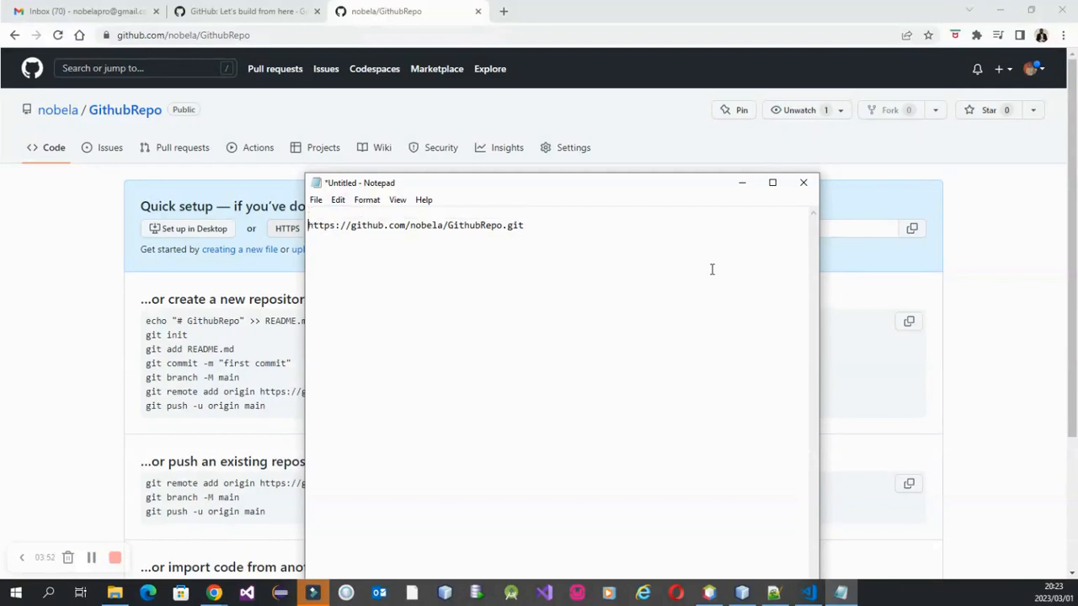
{"action": "left_click", "coordinate": [743, 184]}
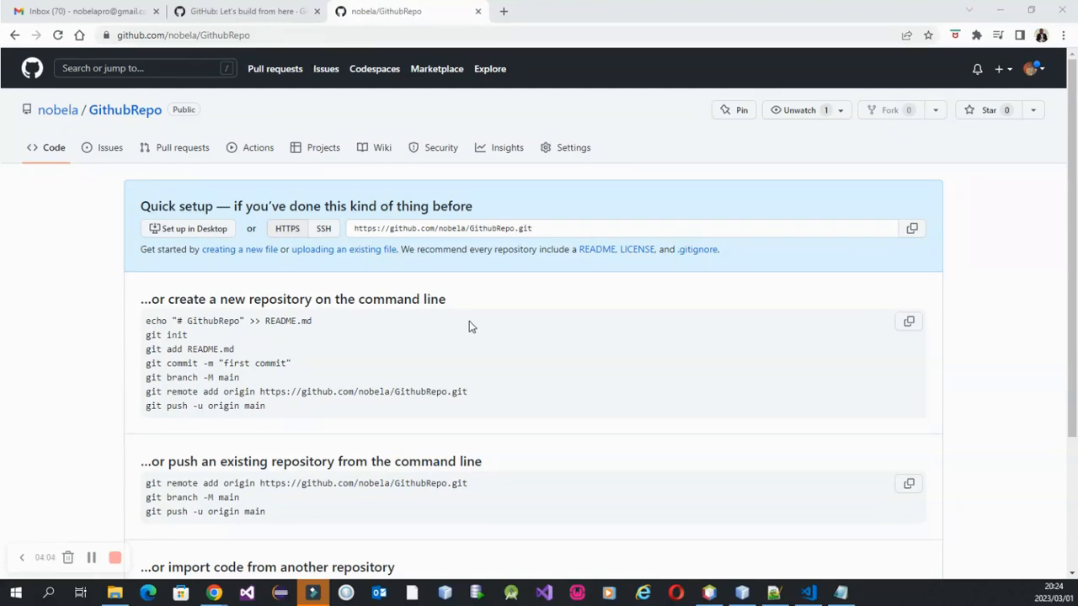
Go to the classic personal access tokens page in the GitHub account's developer settings.
{"action": "left_click", "coordinate": [1041, 70]}
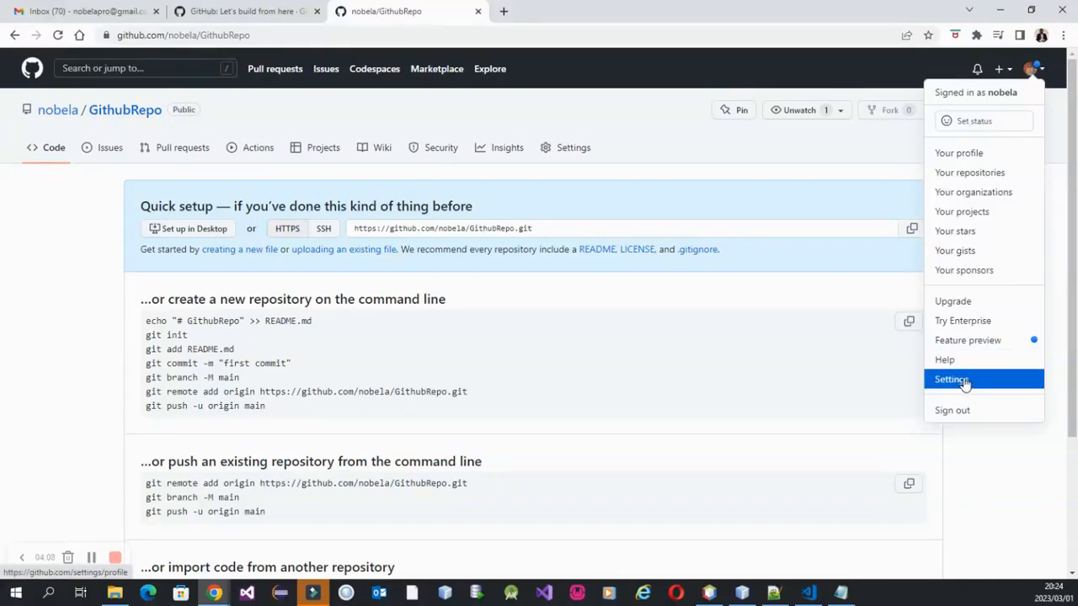
{"action": "left_click", "coordinate": [951, 380]}
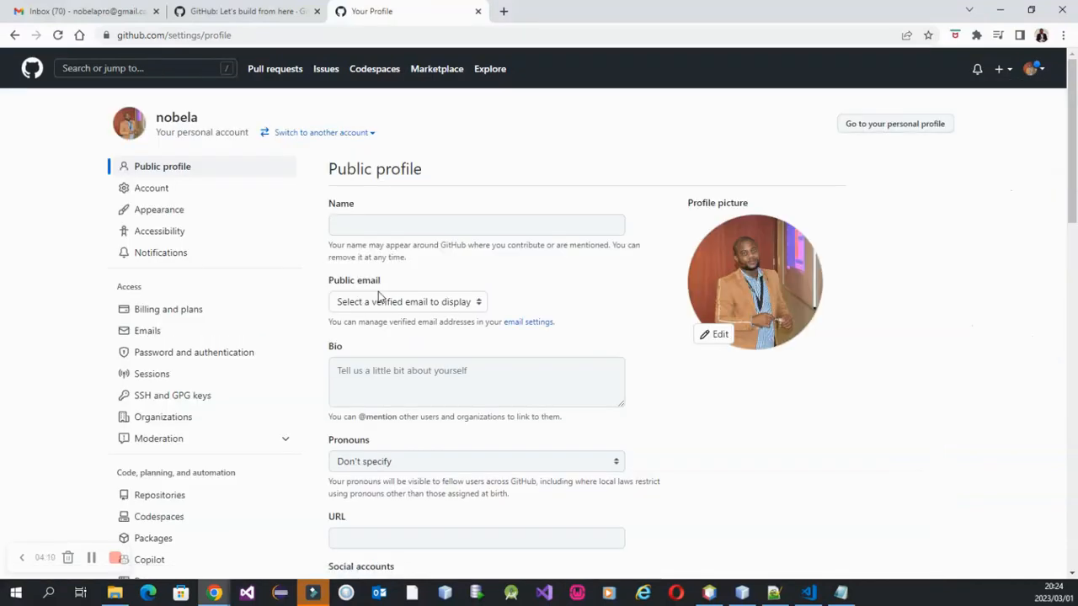
{"action": "scroll", "coordinate": [207, 337], "scroll_direction": "down", "scroll_amount": 6}
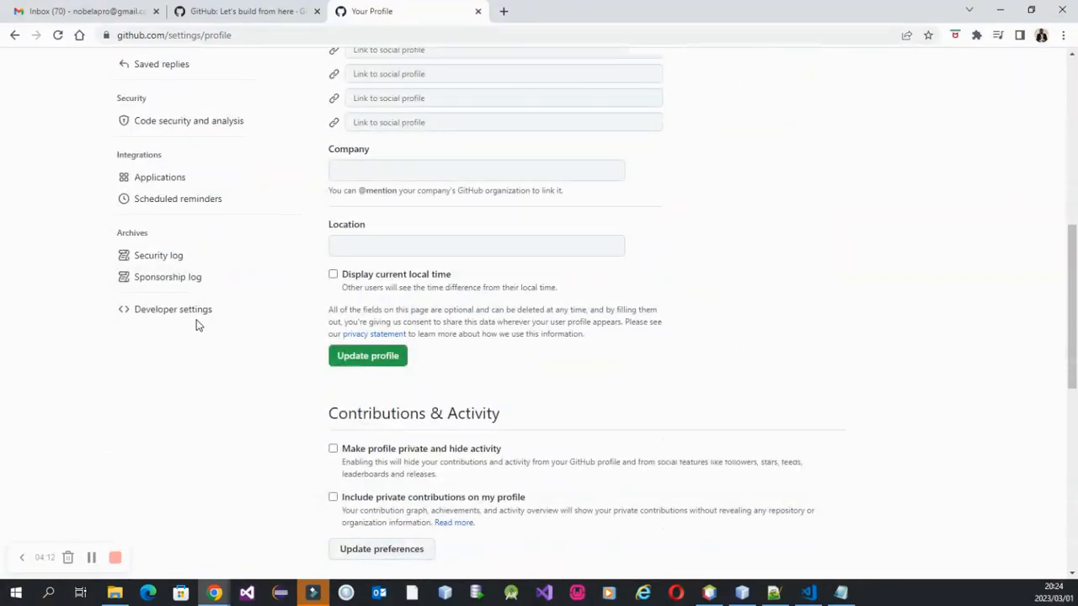
{"action": "left_click", "coordinate": [172, 315]}
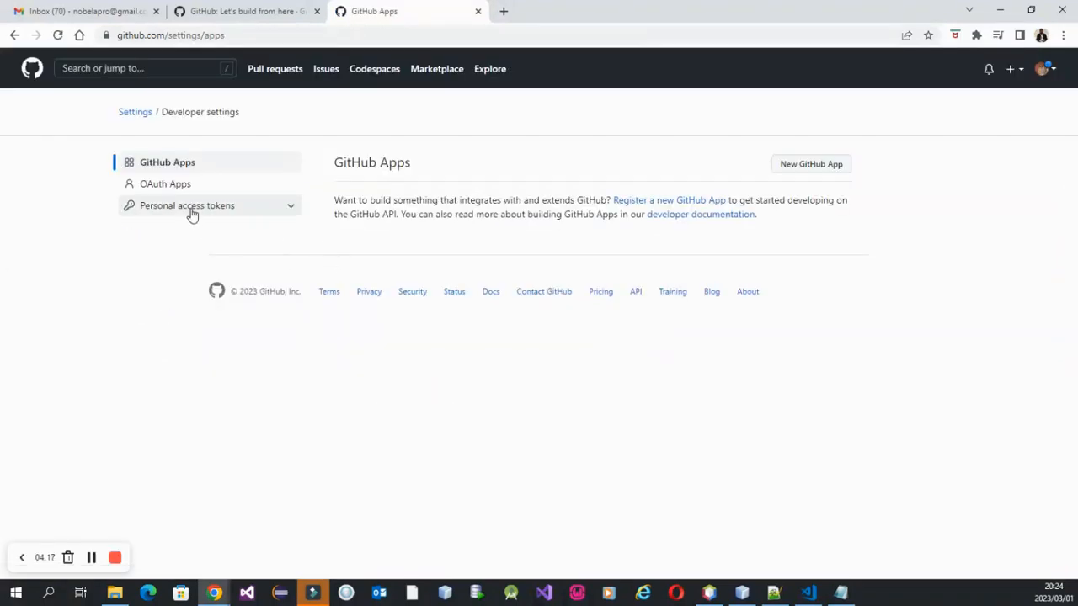
{"action": "left_click", "coordinate": [190, 211]}
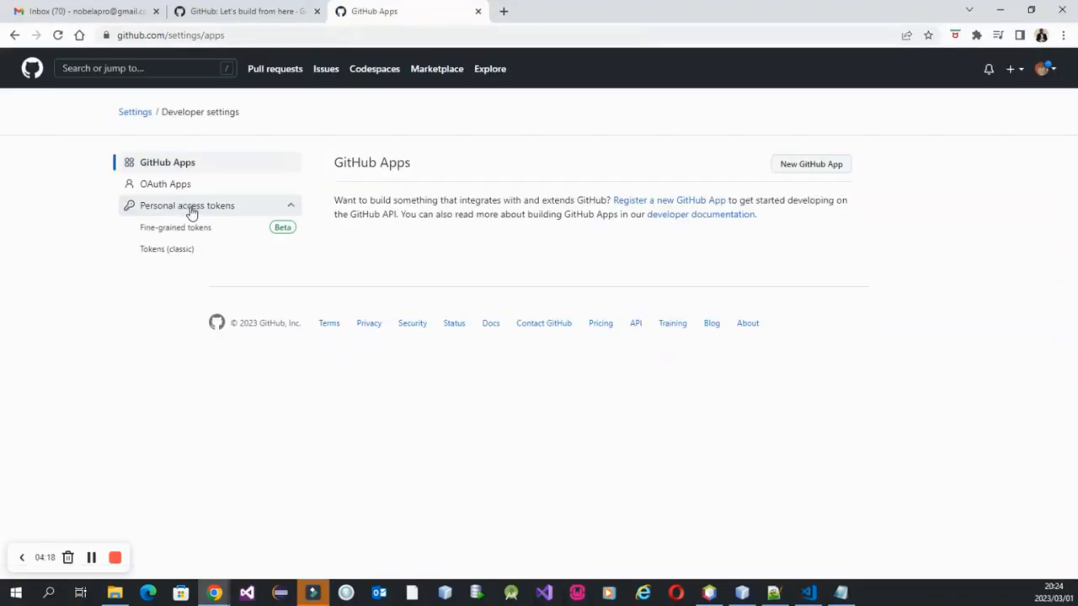
{"action": "left_click", "coordinate": [168, 254]}
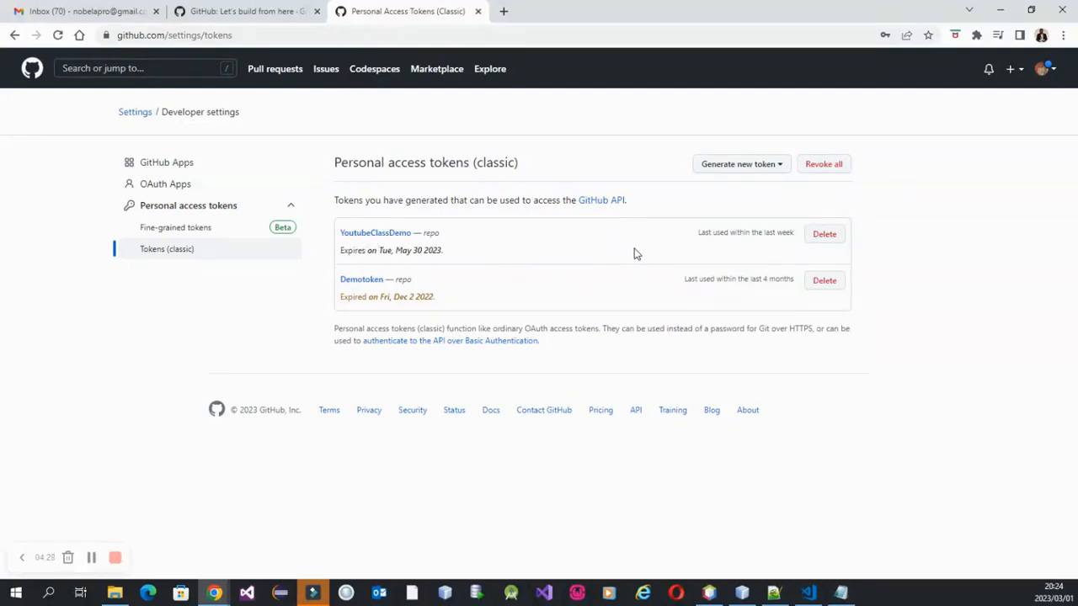
{"action": "left_click", "coordinate": [729, 167]}
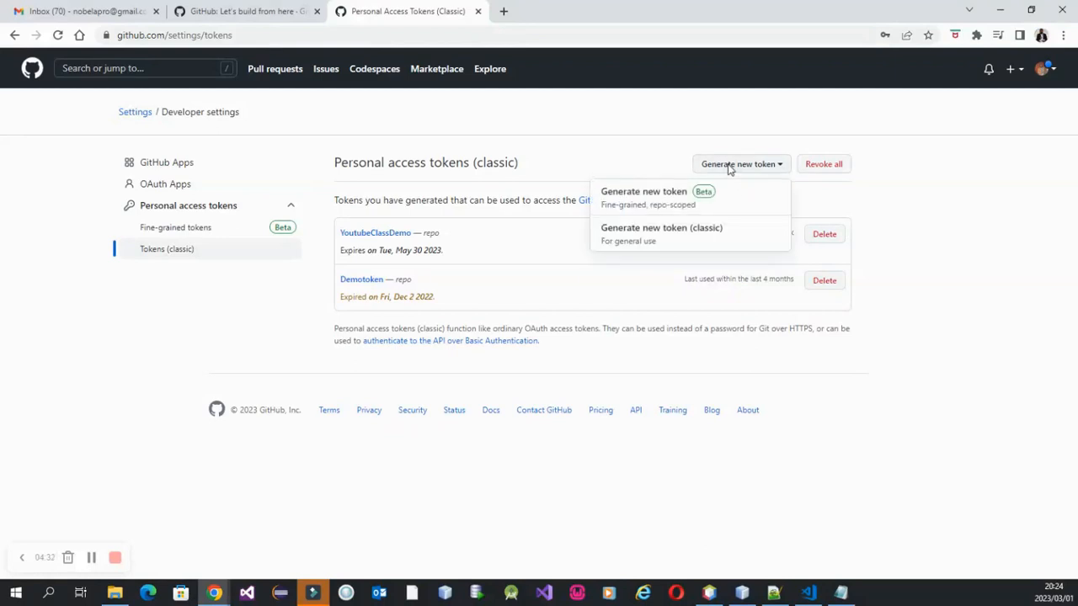
{"action": "left_click", "coordinate": [621, 202]}
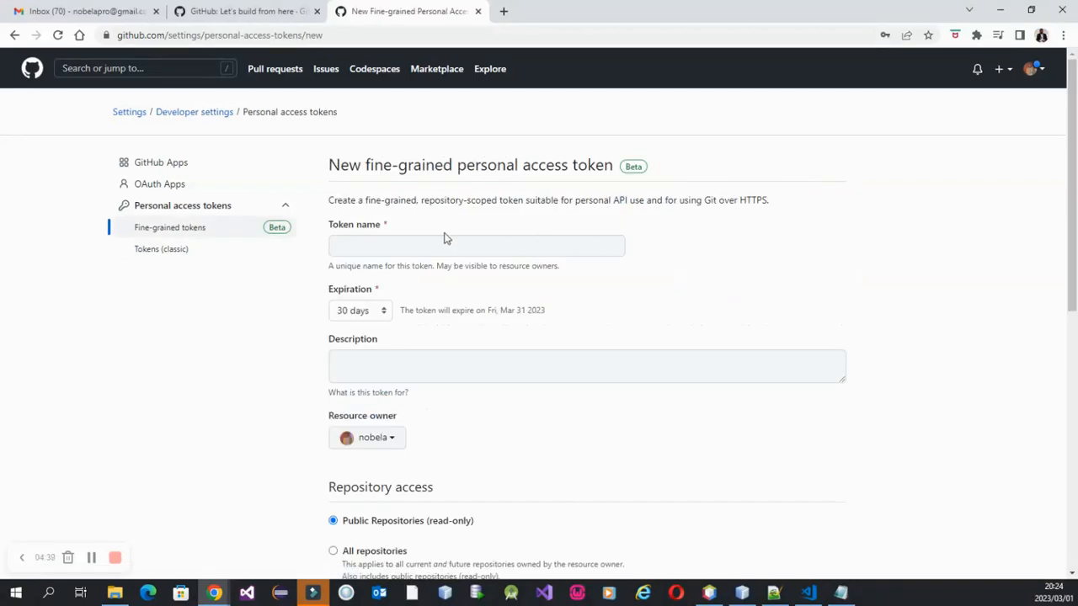
{"action": "left_click", "coordinate": [156, 250]}
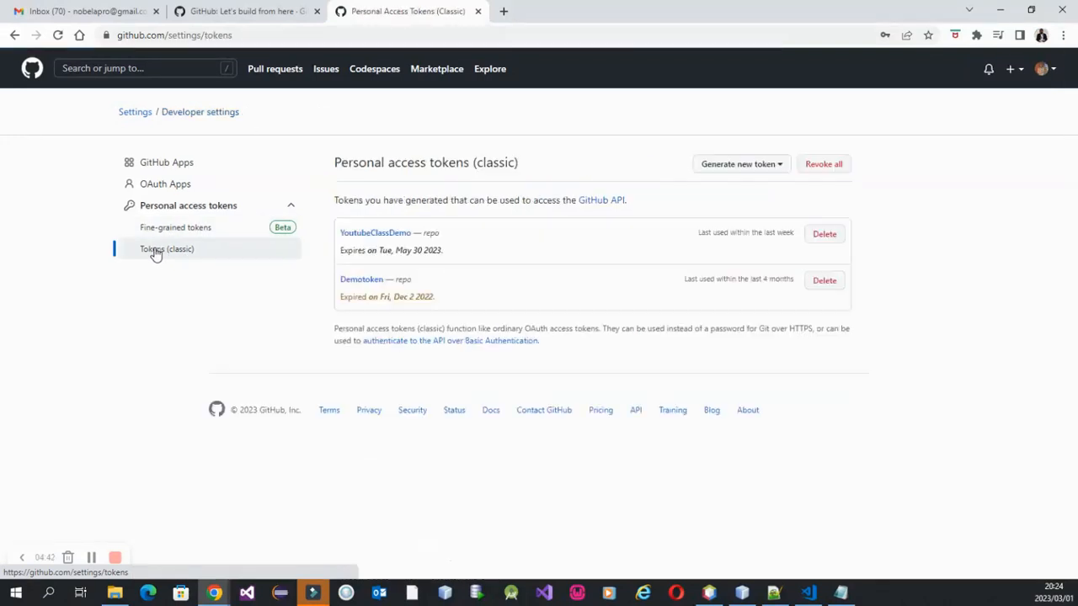
Start a new classic personal access token with the note Githubtoken and an expiration of 7 days.
{"action": "left_click", "coordinate": [760, 170]}
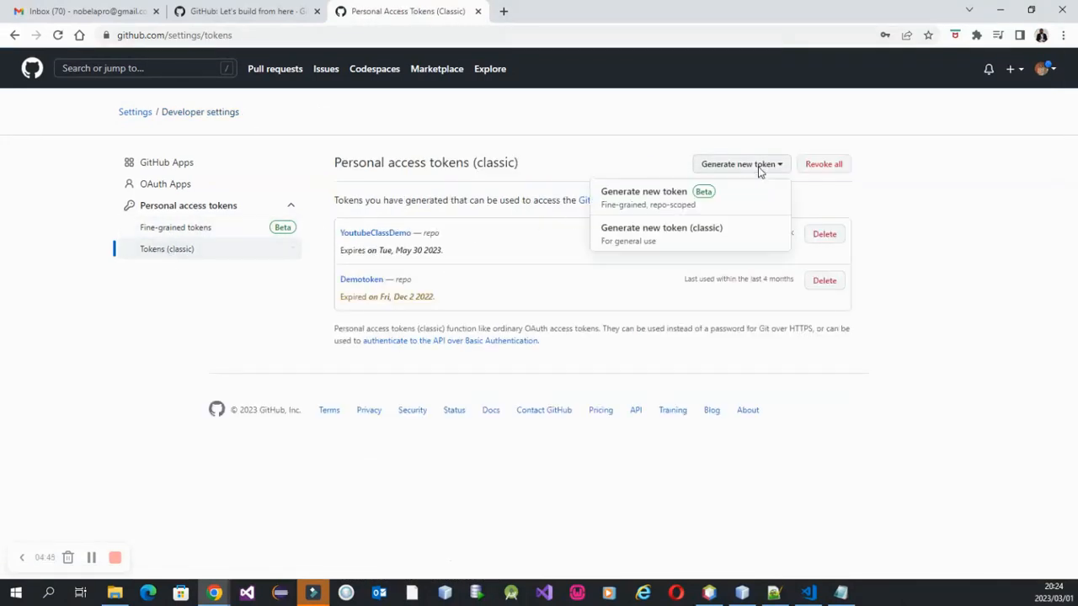
{"action": "left_click", "coordinate": [643, 238]}
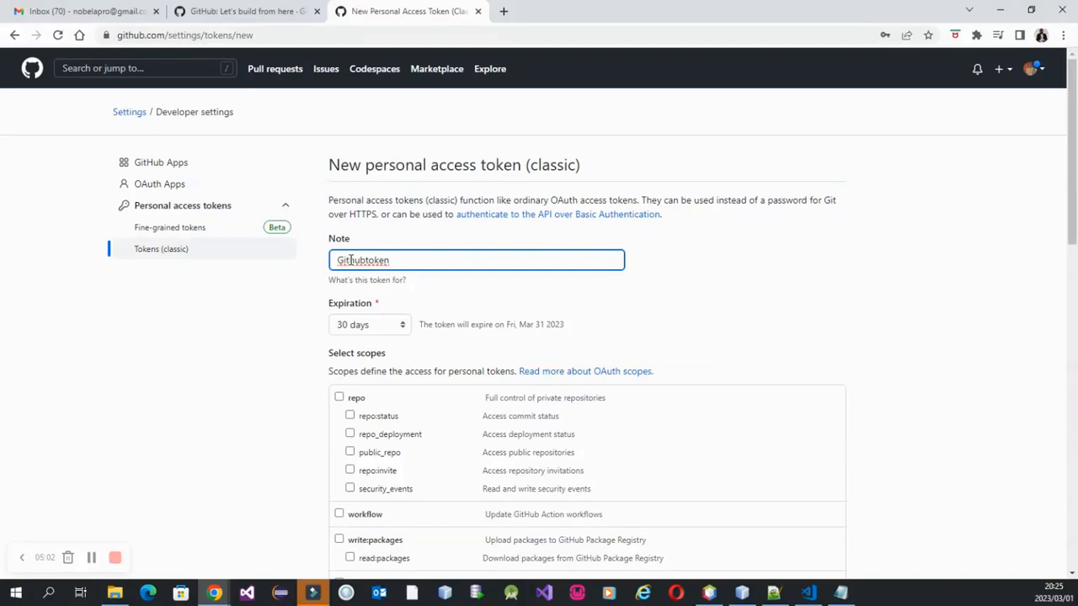
{"action": "left_click", "coordinate": [674, 310]}
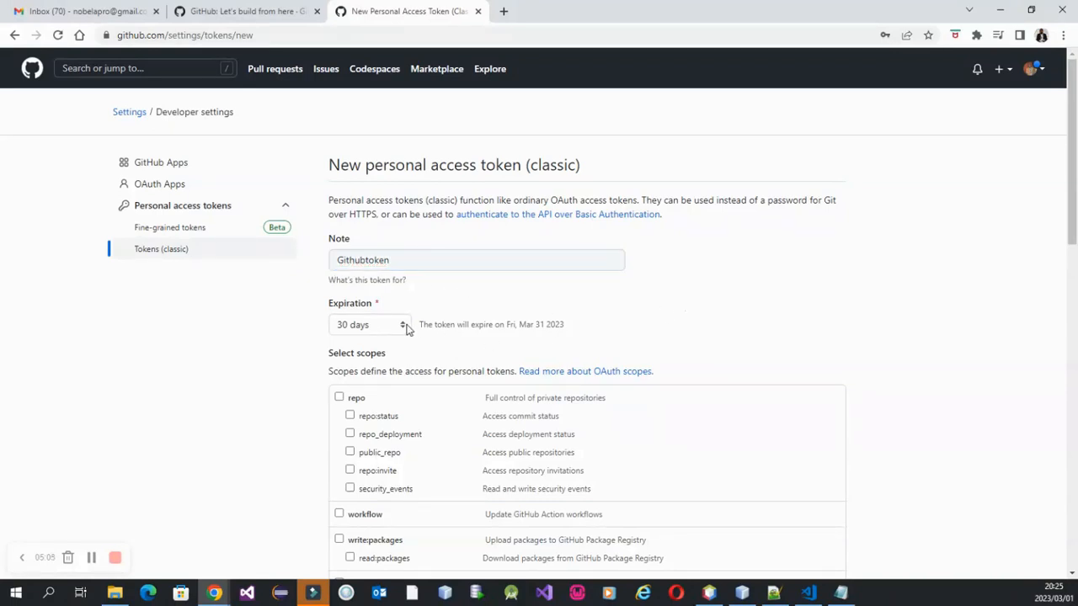
{"action": "left_click", "coordinate": [404, 327]}
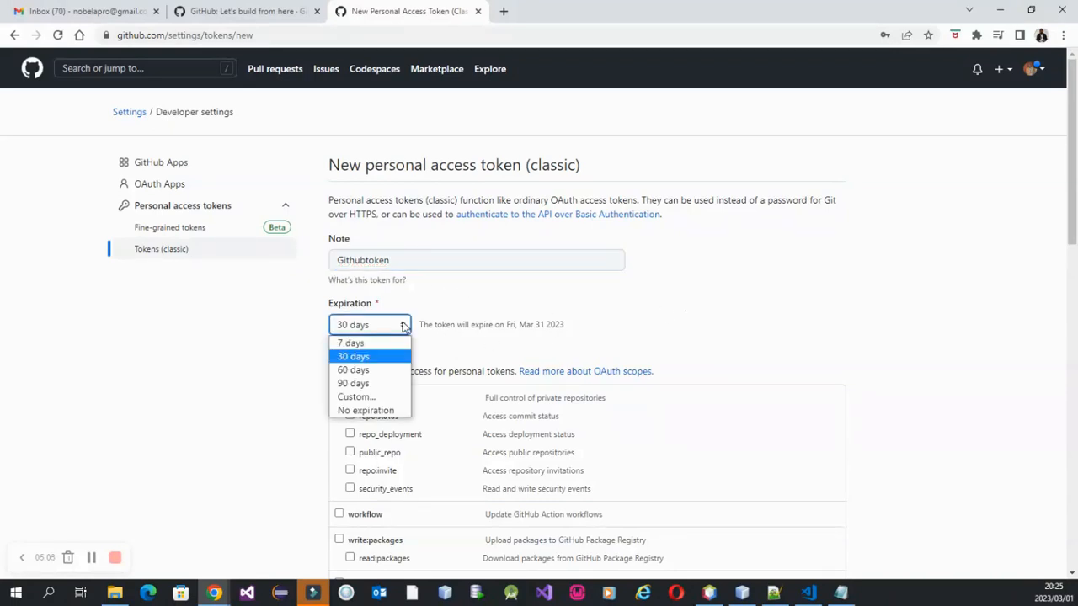
{"action": "left_click", "coordinate": [362, 344]}
{"action": "scroll", "coordinate": [705, 337], "scroll_direction": "down", "scroll_amount": 1}
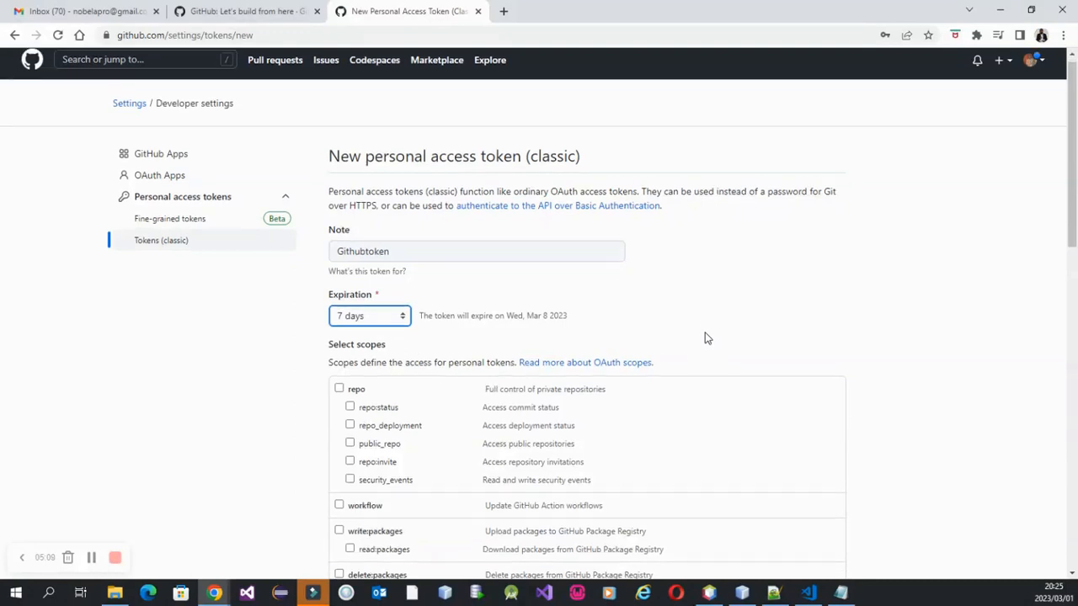
Grant the token the full repo scope, generate it, and copy the generated token.
{"action": "left_click", "coordinate": [339, 331]}
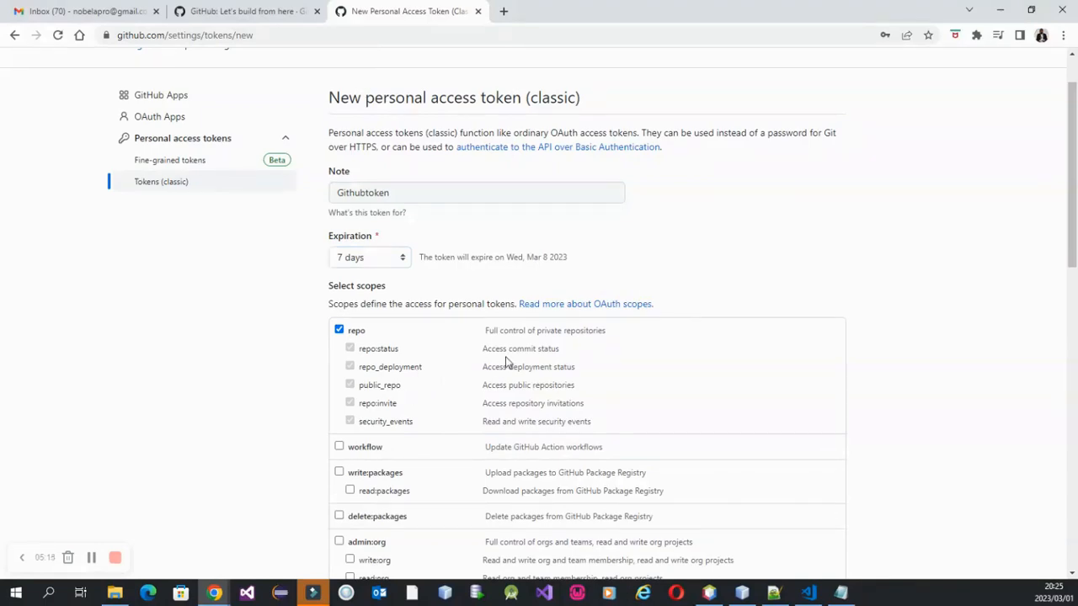
{"action": "scroll", "coordinate": [689, 343], "scroll_direction": "down", "scroll_amount": 7}
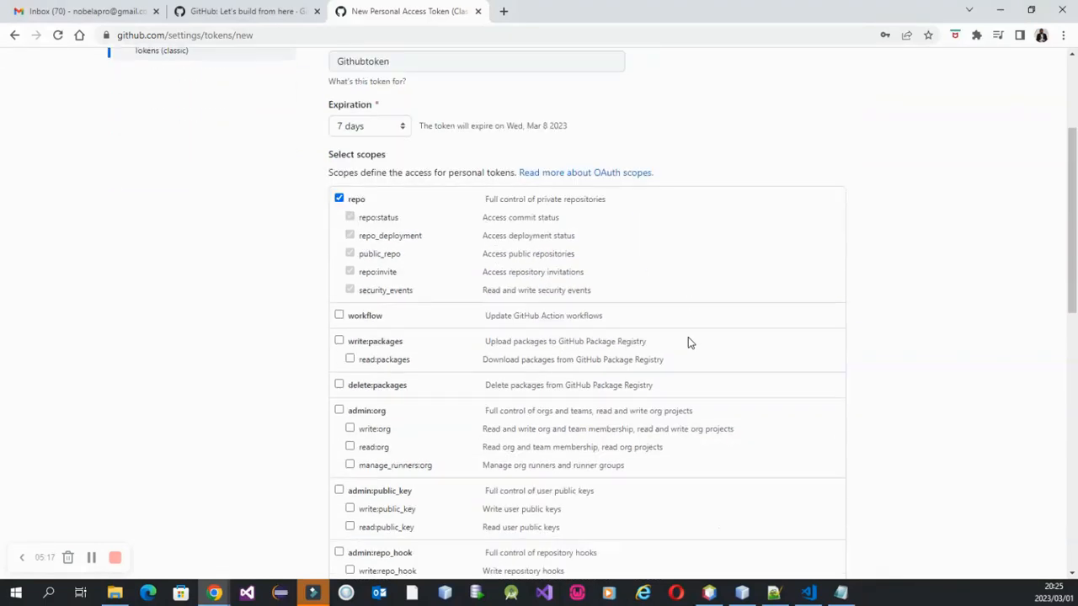
{"action": "scroll", "coordinate": [689, 343], "scroll_direction": "down", "scroll_amount": 3}
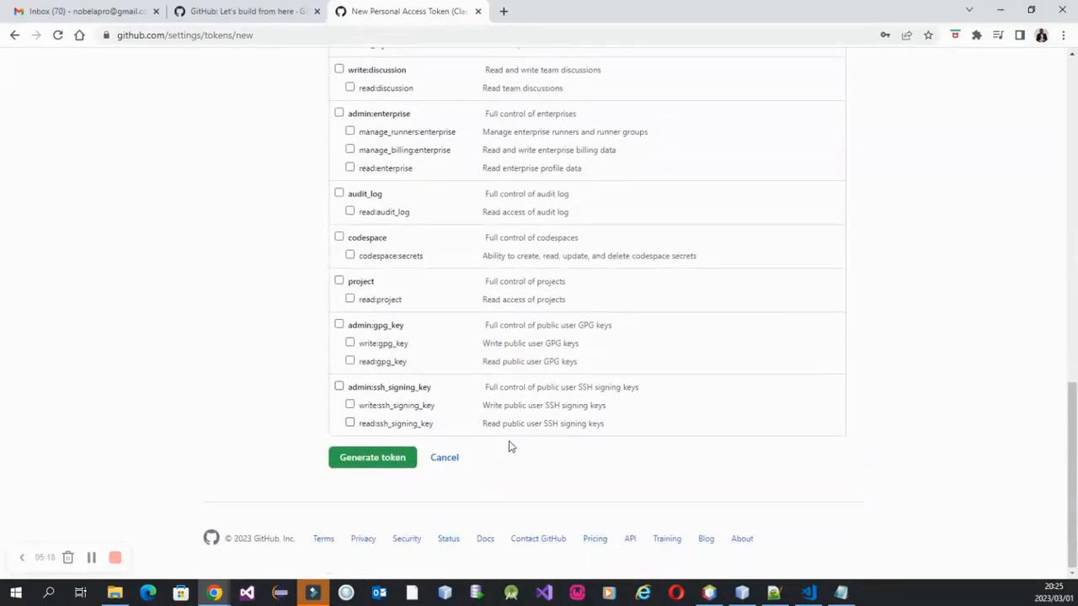
{"action": "left_click", "coordinate": [363, 461]}
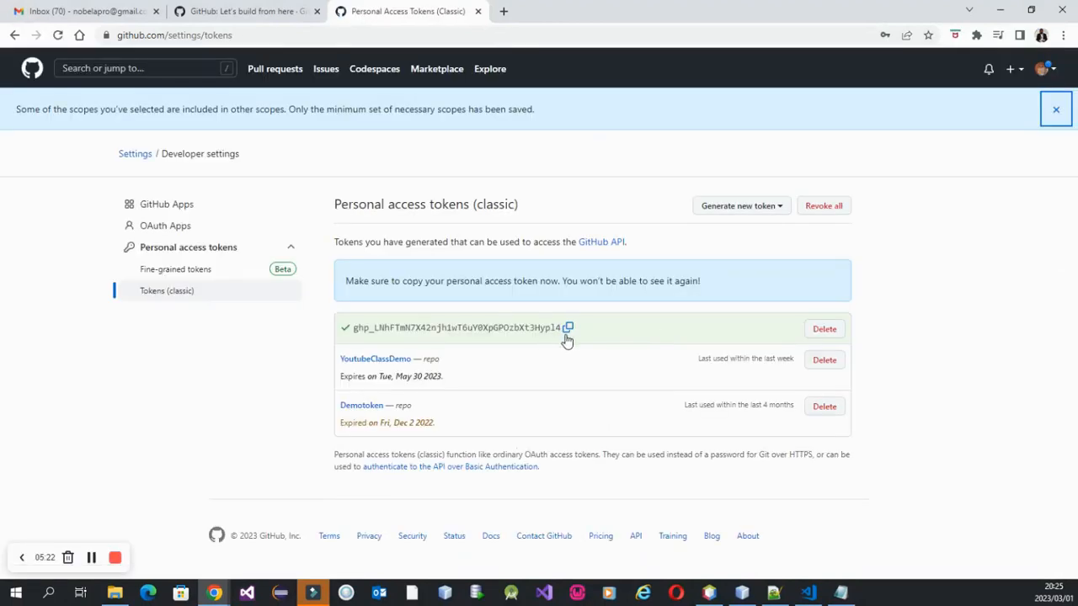
{"action": "left_click", "coordinate": [569, 330]}
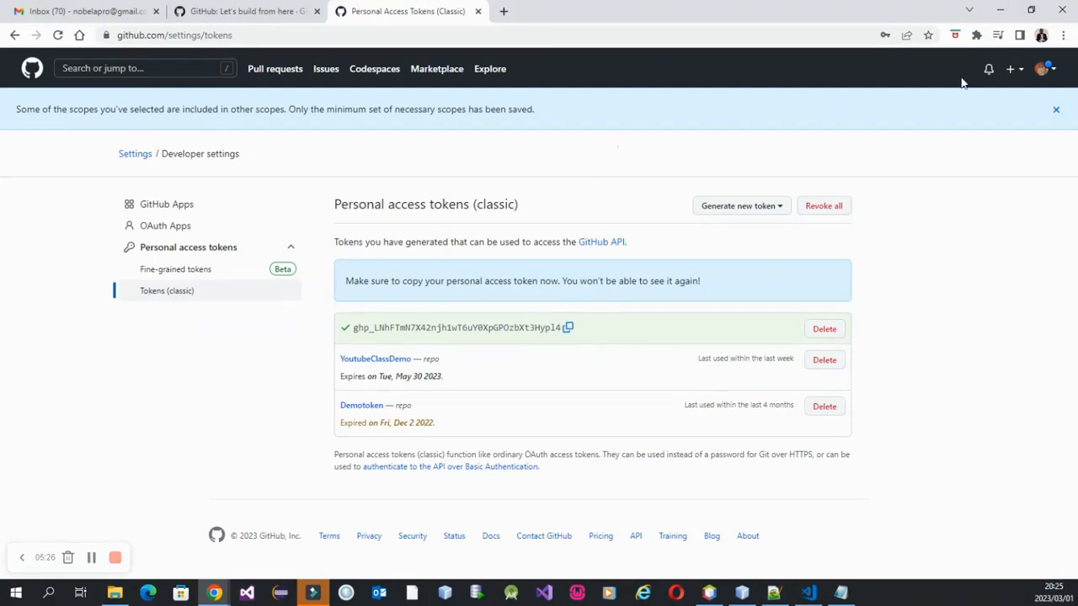
Go to the account's repository list and open the GithubRepo repository.
{"action": "left_click", "coordinate": [1054, 76]}
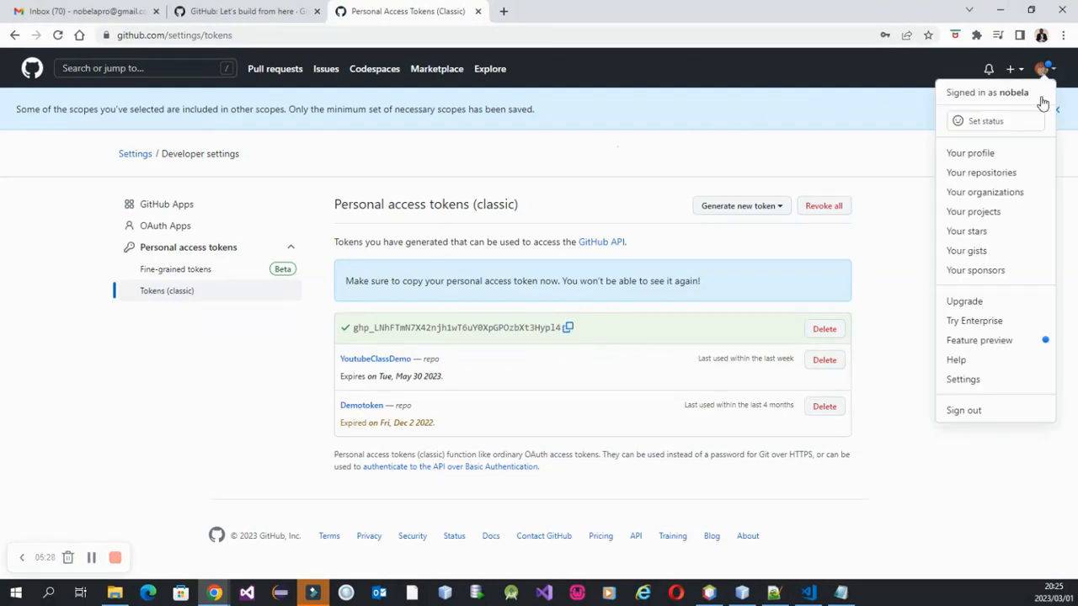
{"action": "left_click", "coordinate": [1021, 173]}
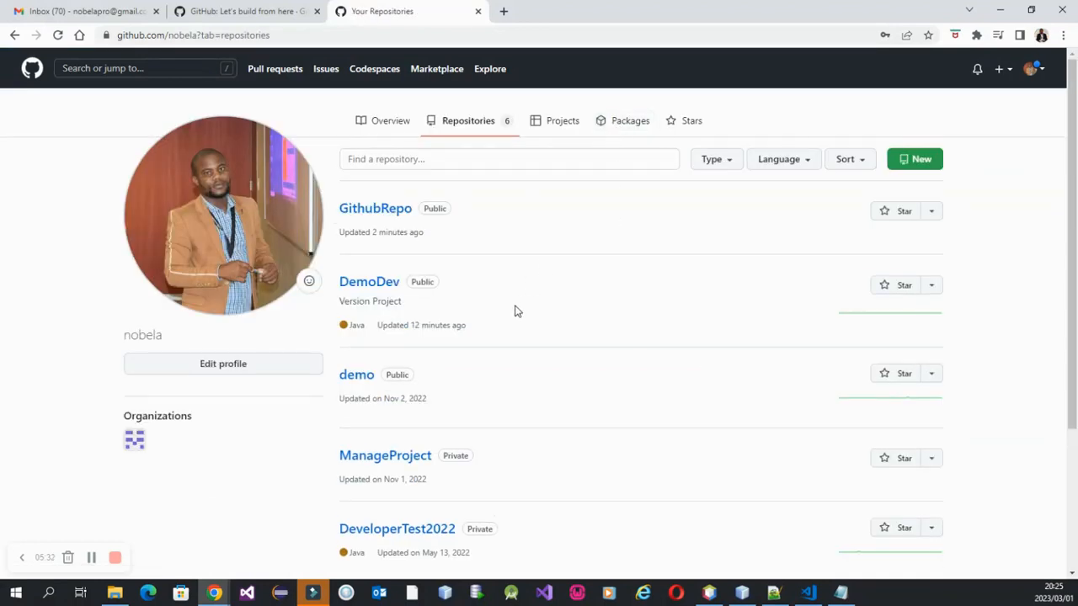
{"action": "left_click", "coordinate": [381, 217]}
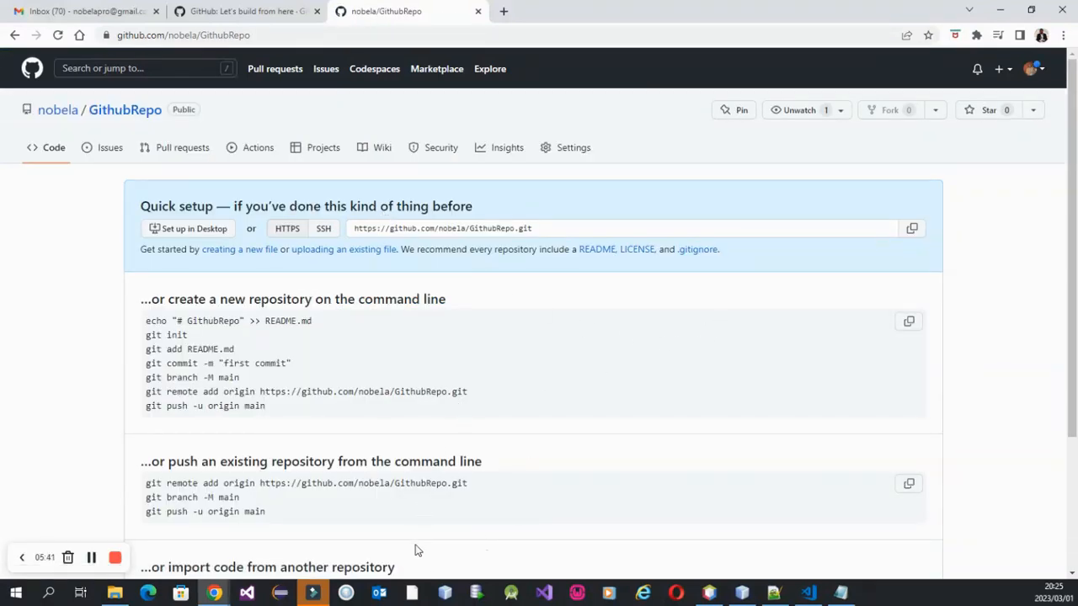
Switch to Notepad and paste the personal access token below the repository's HTTPS address.
{"action": "left_click", "coordinate": [841, 593]}
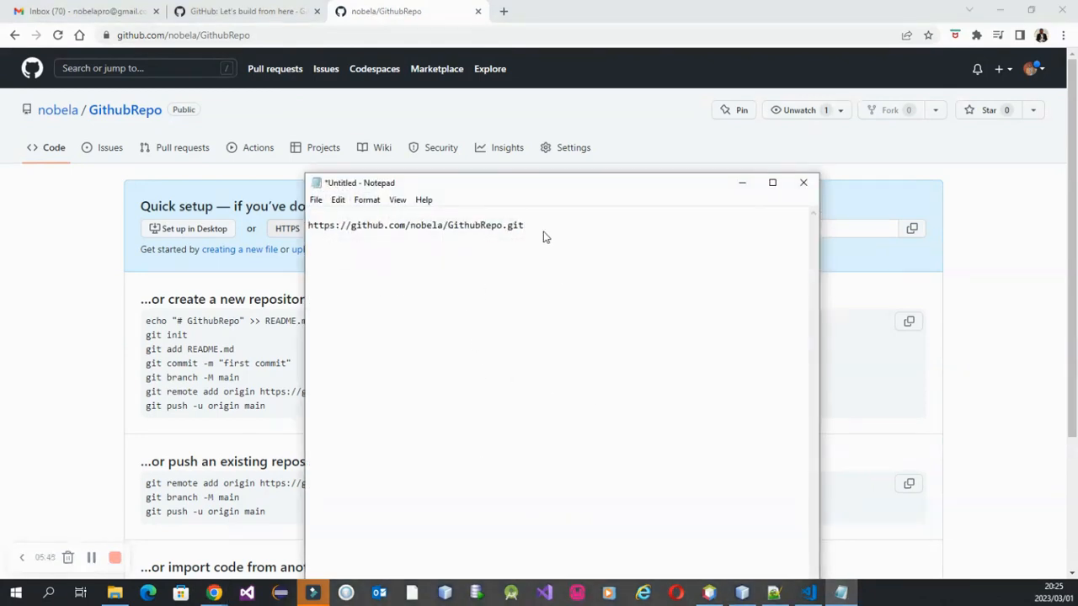
{"action": "key", "text": "ctrl+v"}
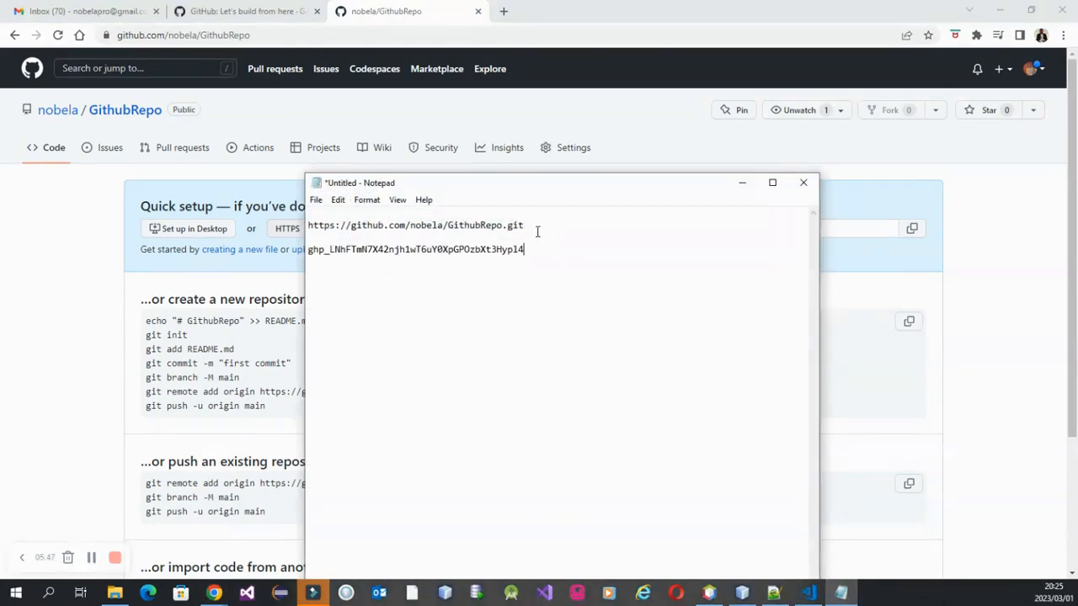
Switch to NetBeans and start a new project of the Java Application type in the Java category.
{"action": "left_click", "coordinate": [743, 595]}
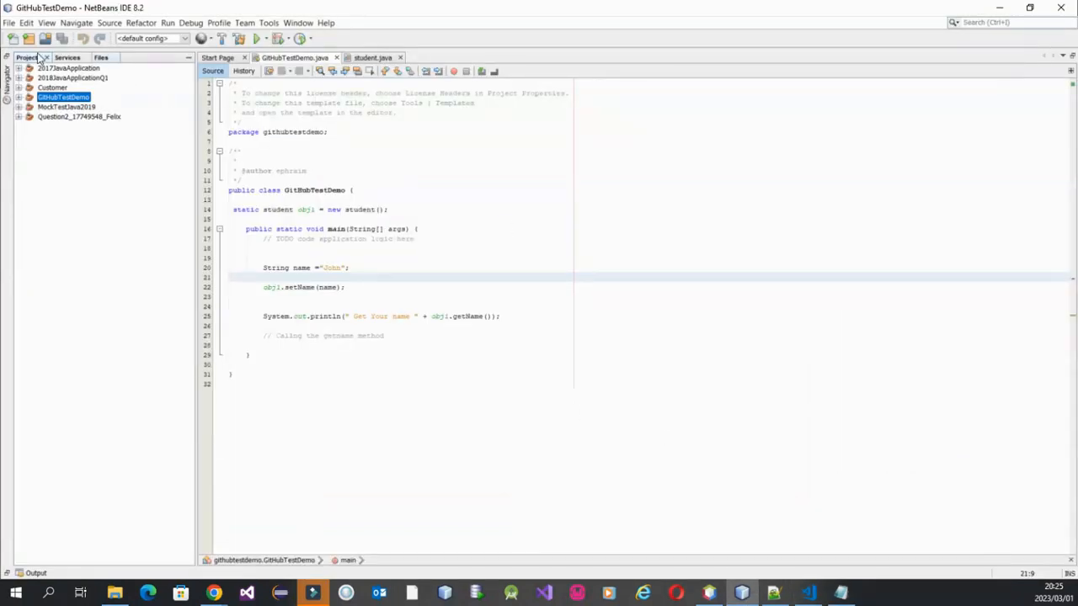
{"action": "left_click", "coordinate": [9, 23]}
{"action": "left_click", "coordinate": [25, 37]}
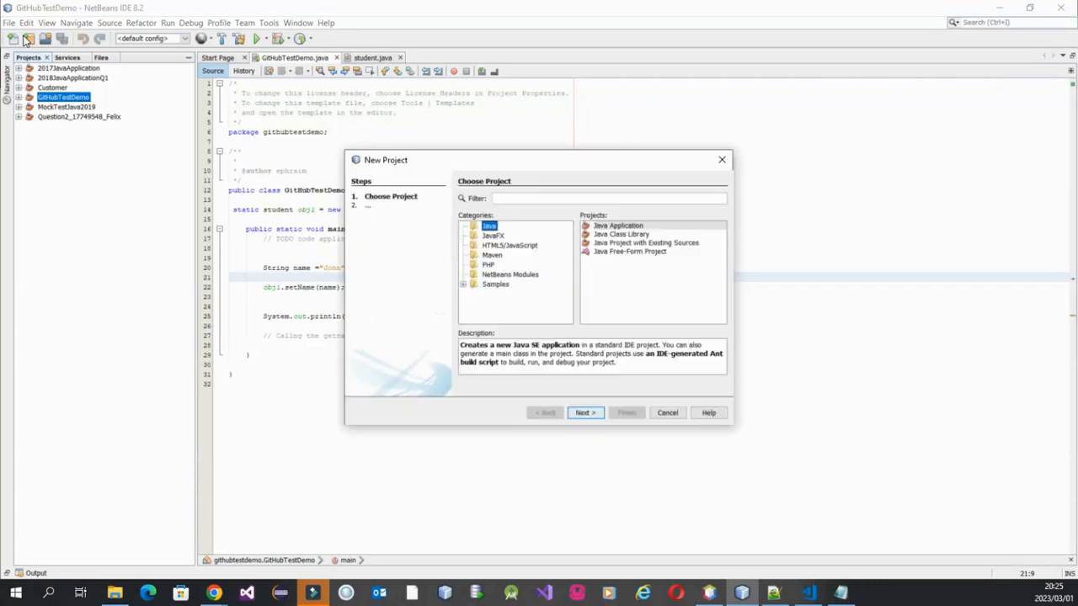
{"action": "left_click", "coordinate": [619, 229]}
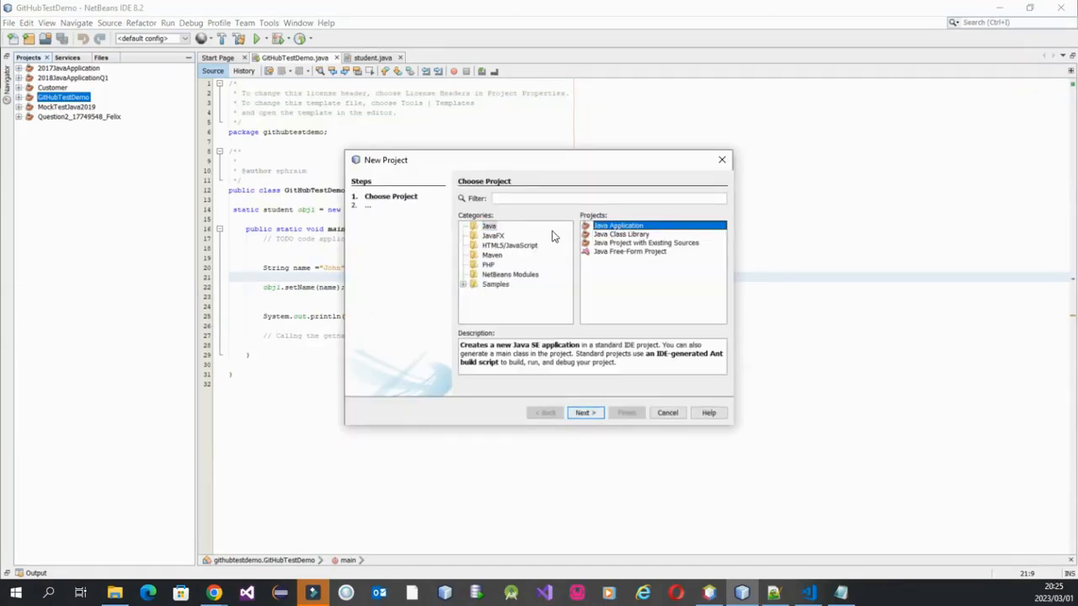
{"action": "left_click", "coordinate": [489, 227]}
{"action": "left_click", "coordinate": [606, 234]}
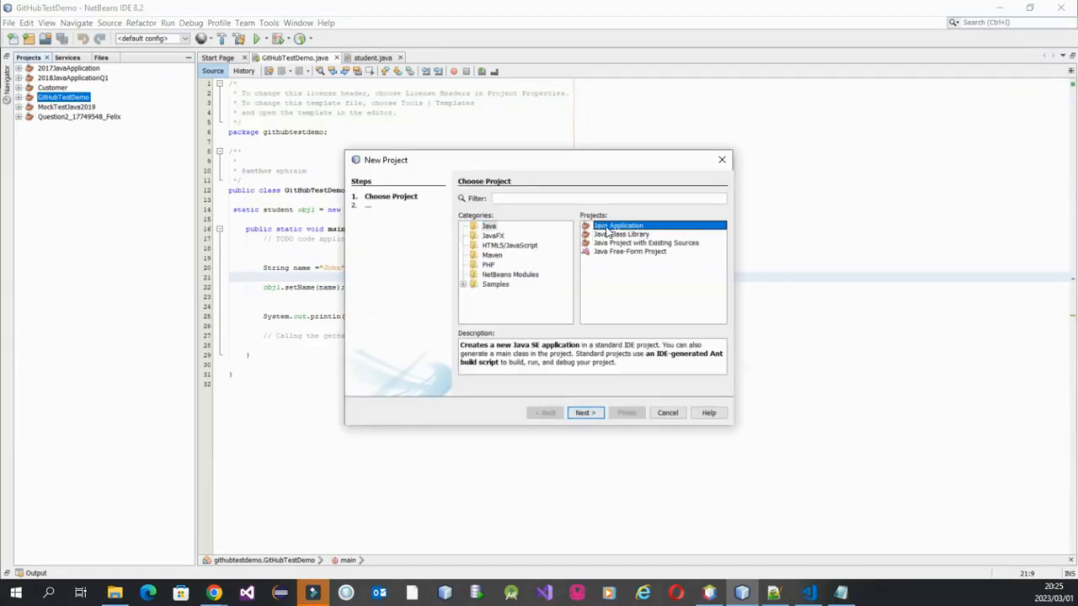
{"action": "left_click", "coordinate": [585, 413]}
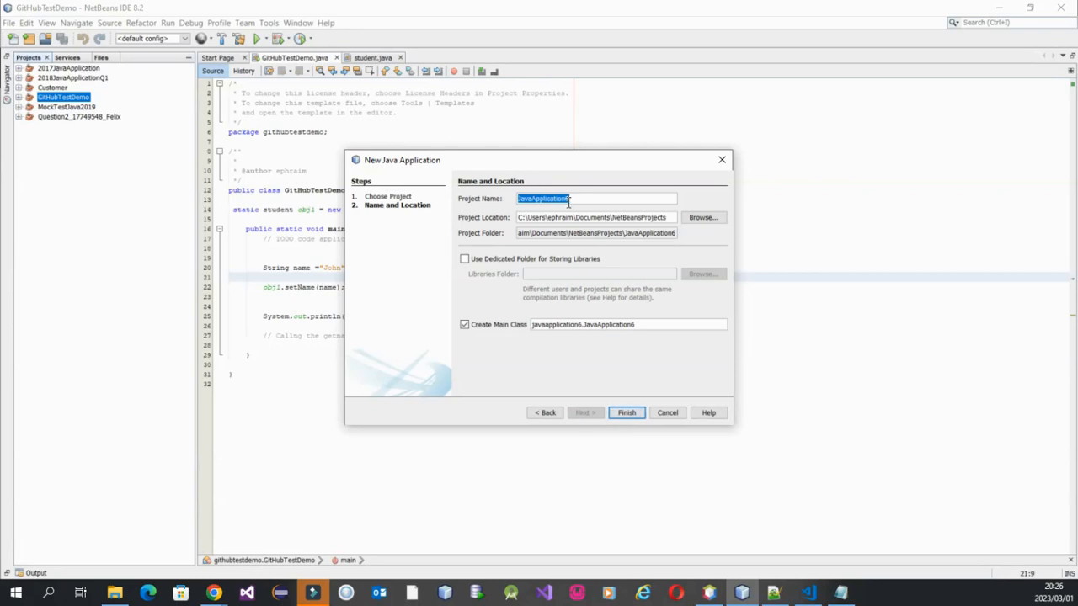
Name the Java application project GithuTest and create it in the default location with its main class.
{"action": "type", "text": "G"}
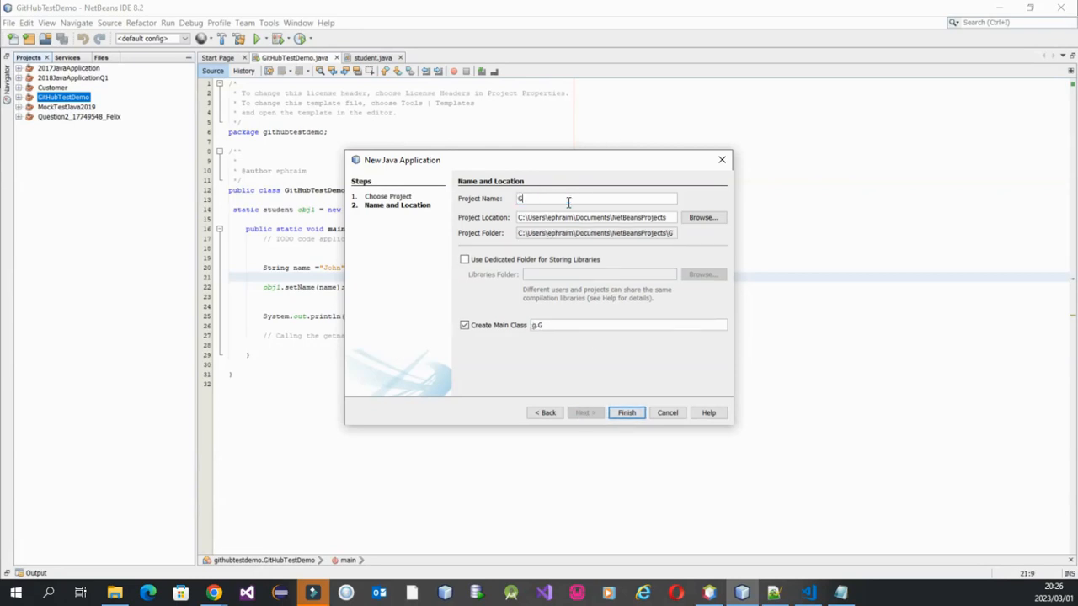
{"action": "type", "text": "itb"}
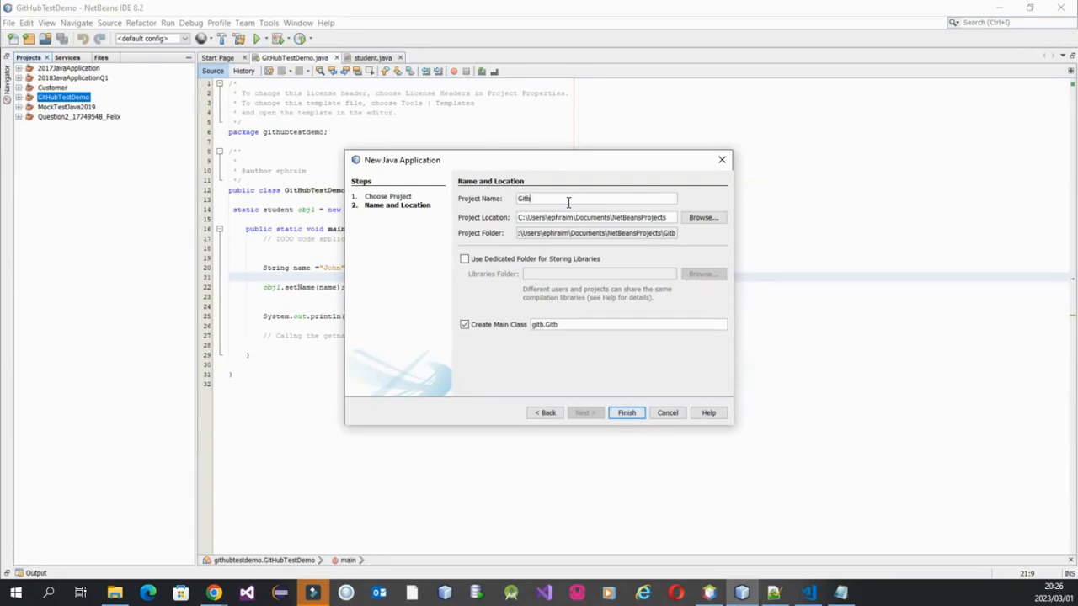
{"action": "key", "text": "BackSpace"}
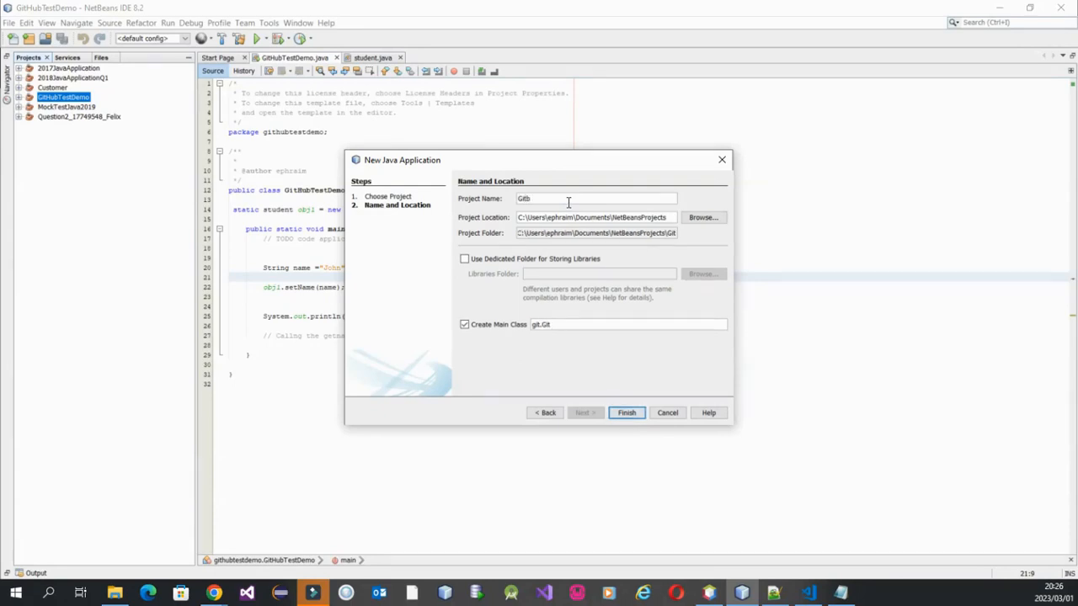
{"action": "type", "text": "hu"}
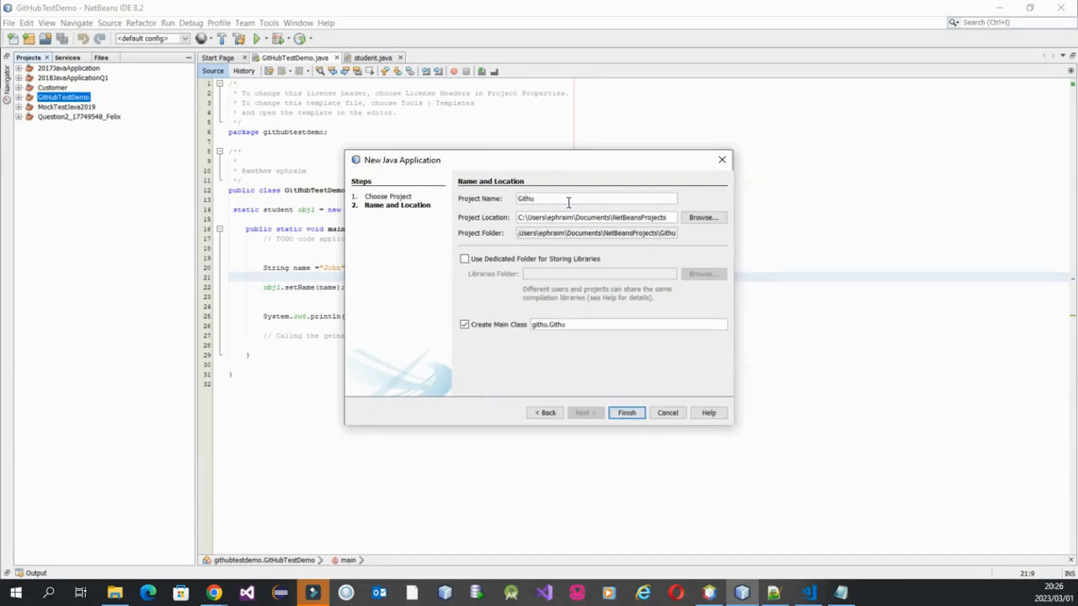
{"action": "type", "text": "Test"}
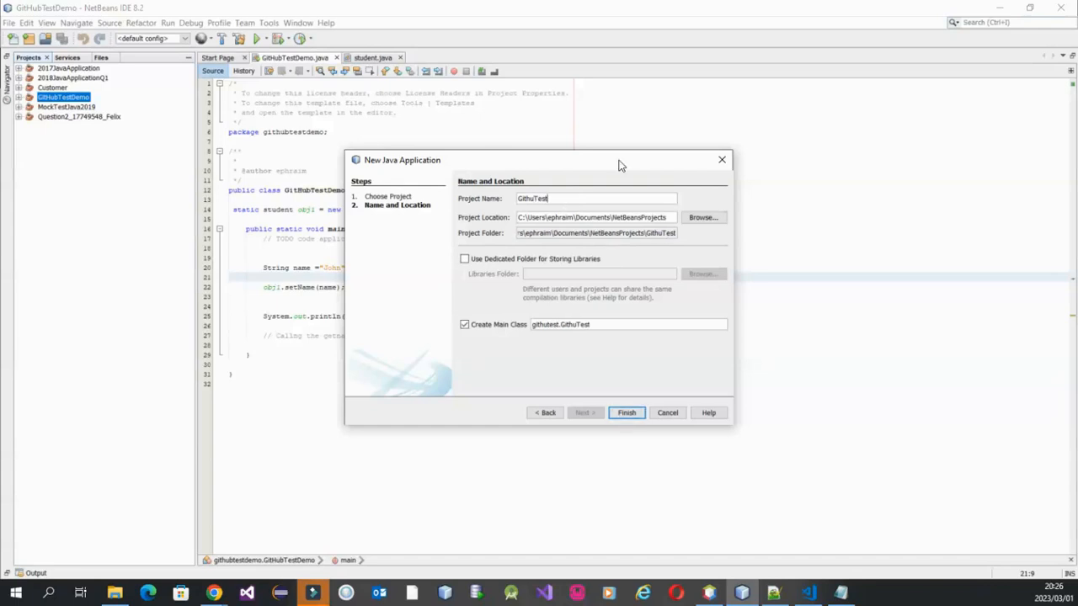
{"action": "left_click", "coordinate": [627, 412]}
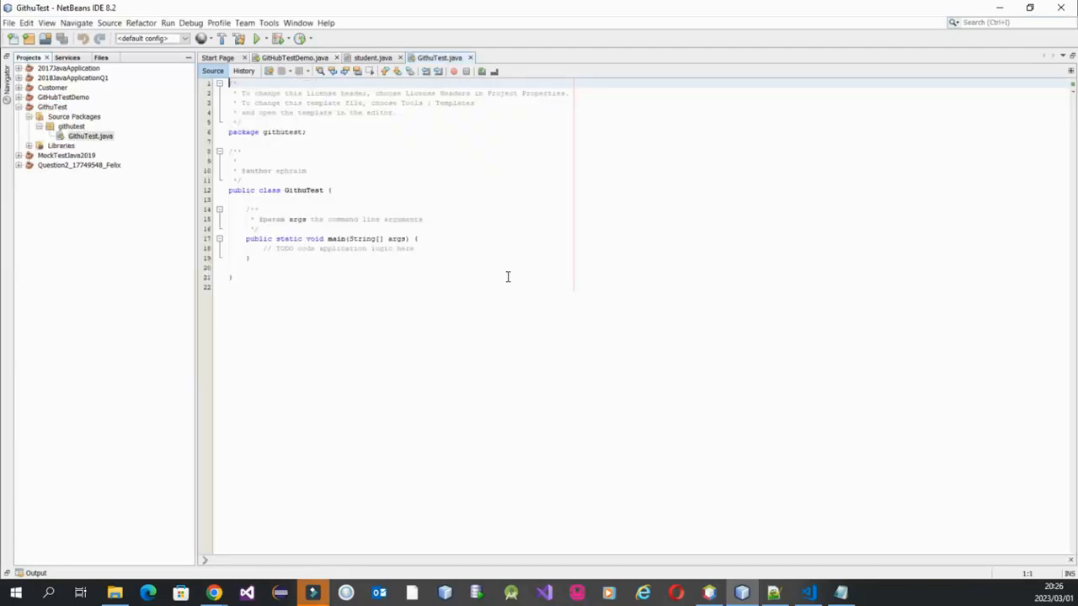
Add a new Java class named Student to the githutest package of the GithuTest project.
{"action": "left_click", "coordinate": [421, 248]}
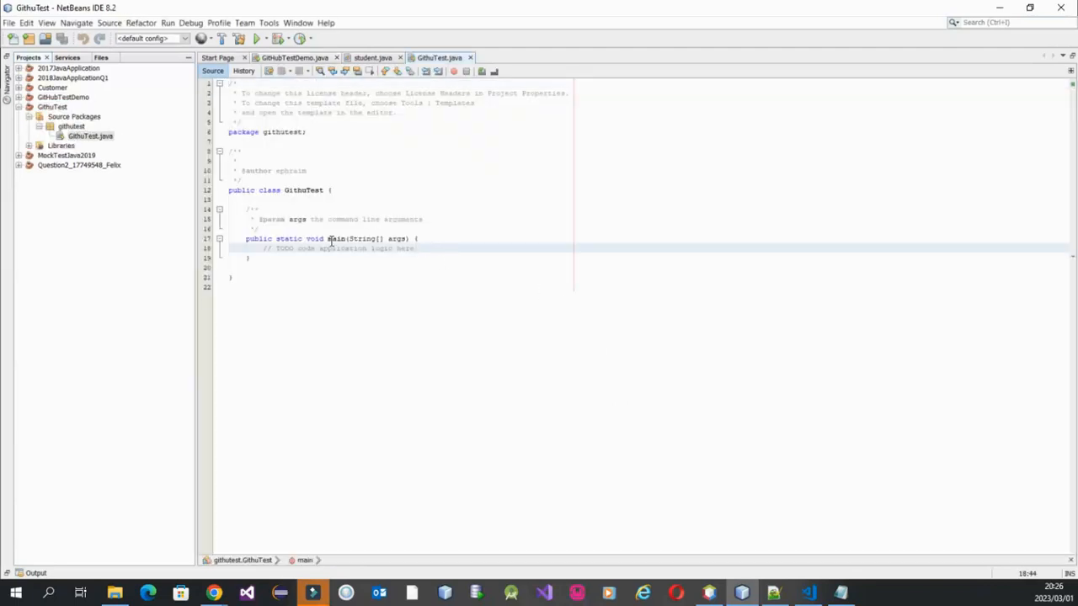
{"action": "left_click", "coordinate": [73, 126]}
{"action": "right_click", "coordinate": [73, 128]}
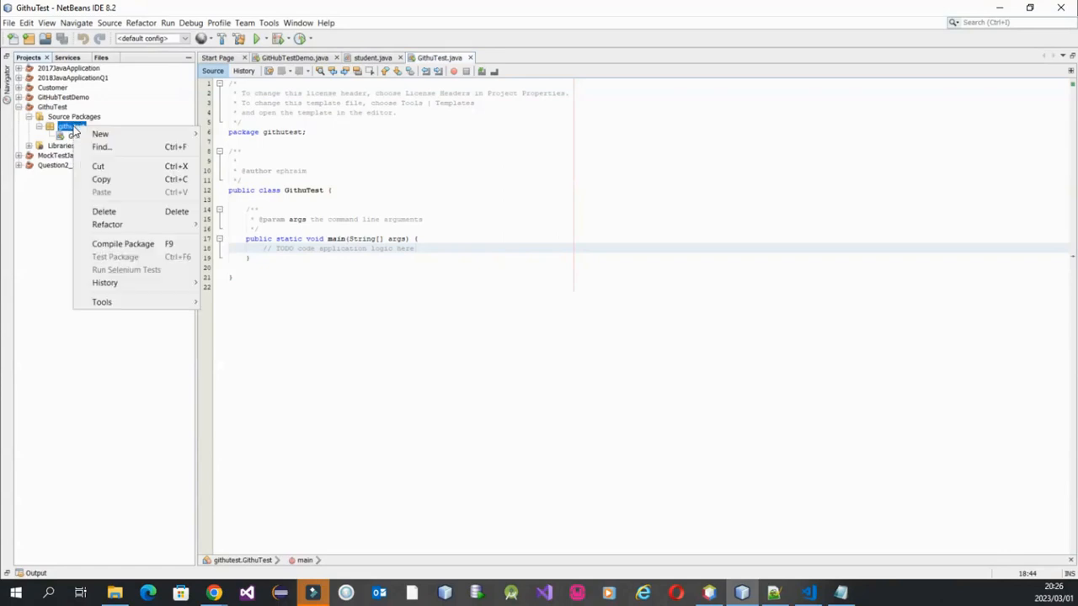
{"action": "mouse_move", "coordinate": [162, 137]}
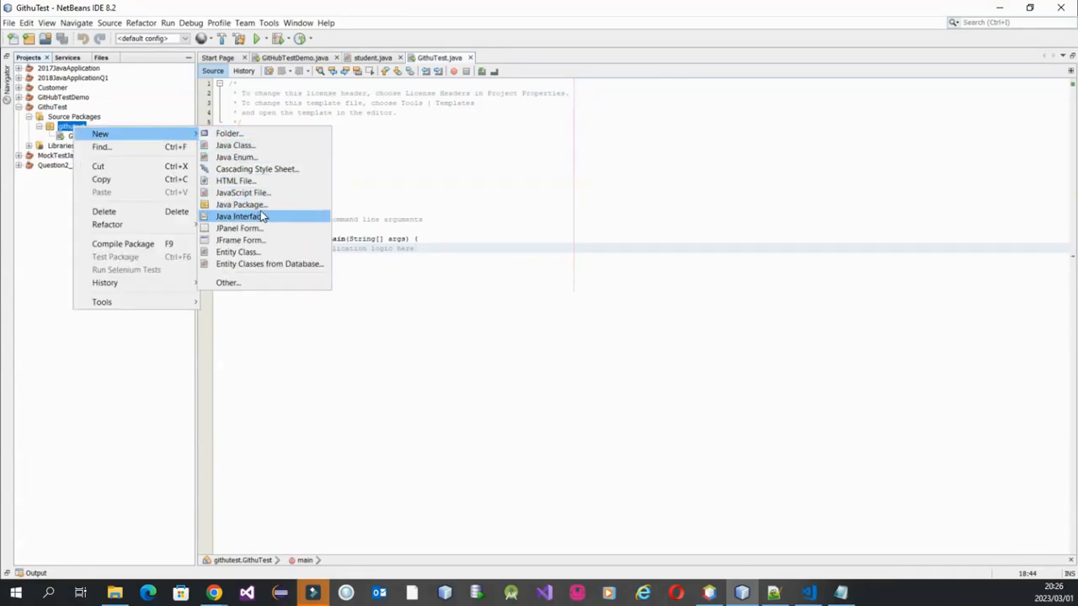
{"action": "left_click", "coordinate": [243, 146]}
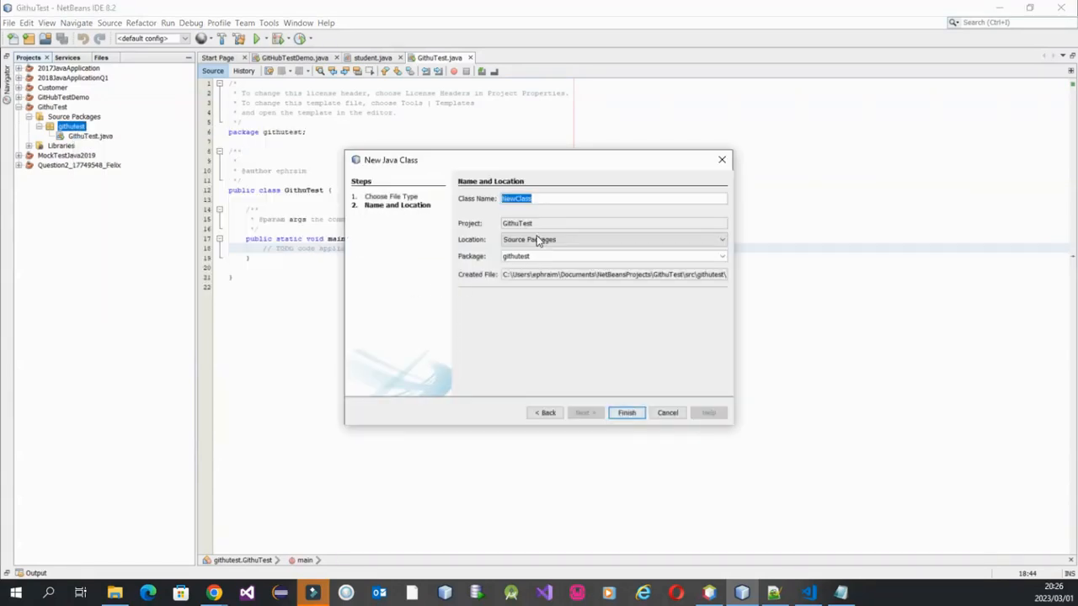
{"action": "type", "text": "Student"}
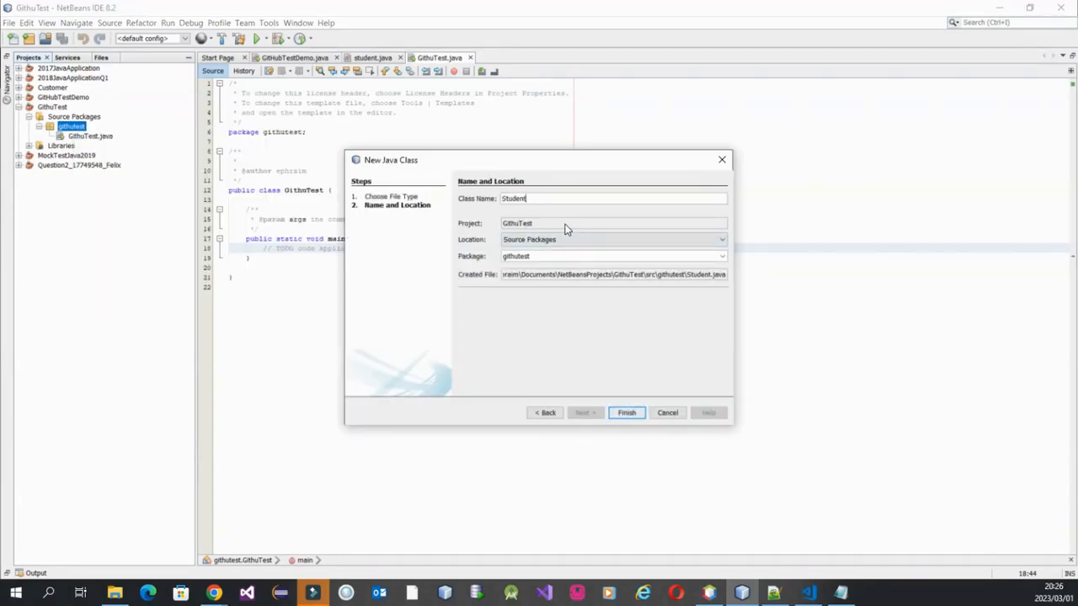
{"action": "left_click", "coordinate": [626, 412]}
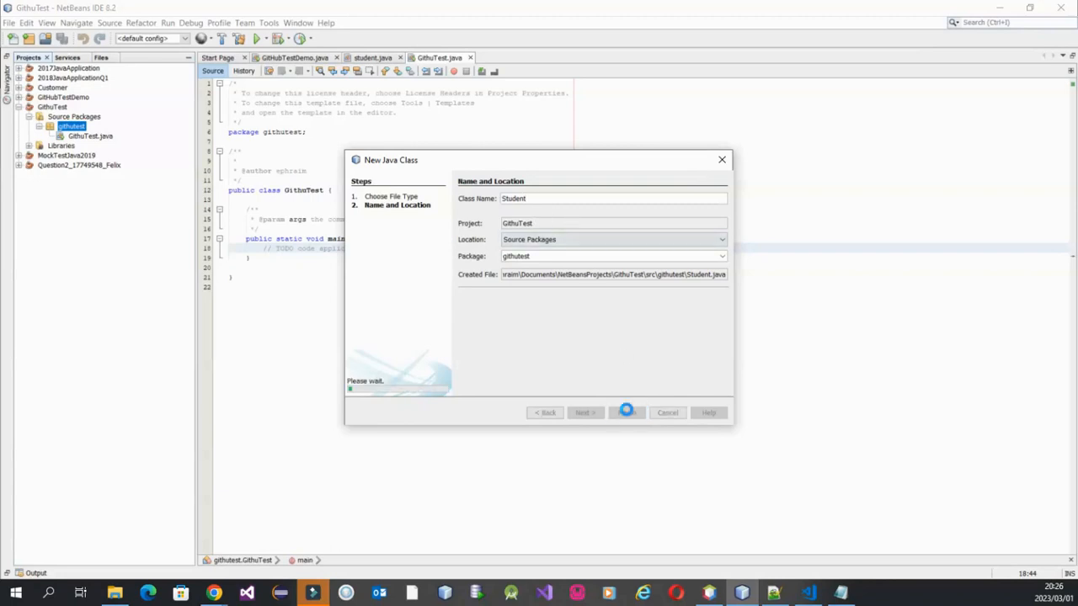
{"action": "left_click", "coordinate": [302, 222]}
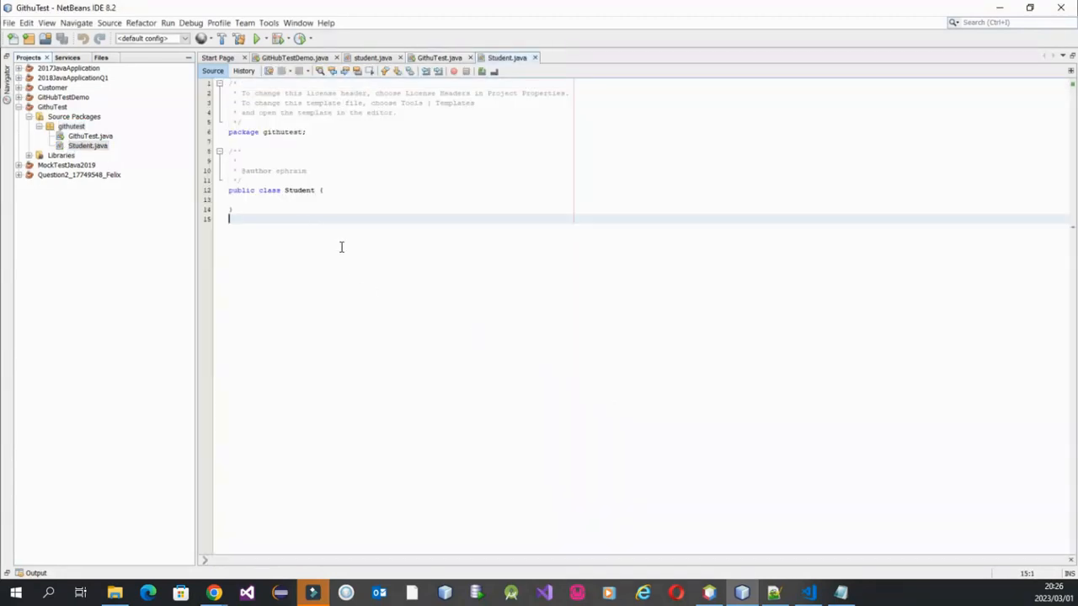
{"action": "scroll", "coordinate": [380, 277], "scroll_direction": "up", "scroll_amount": 5, "text": "ctrl"}
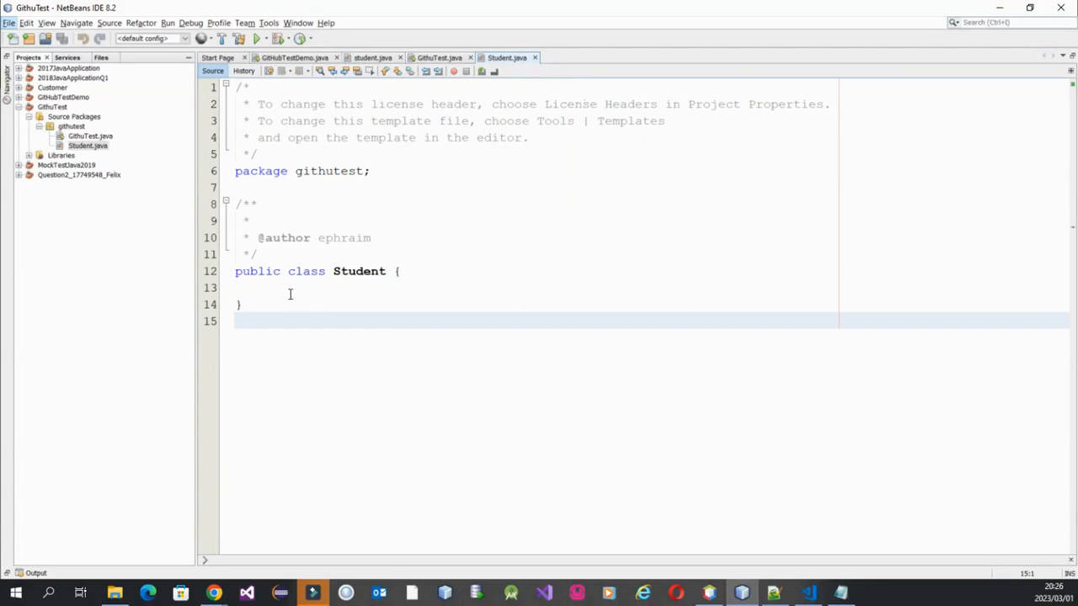
Declare a private String field called name inside the Student class.
{"action": "left_click", "coordinate": [283, 289]}
{"action": "type", "text": "S"}
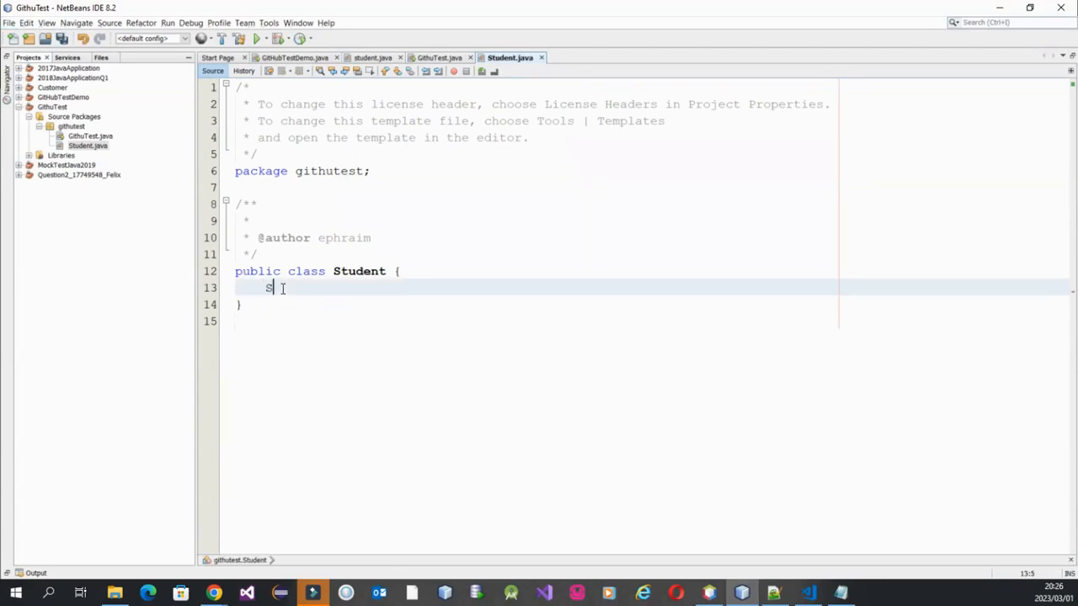
{"action": "type", "text": "tring nam"}
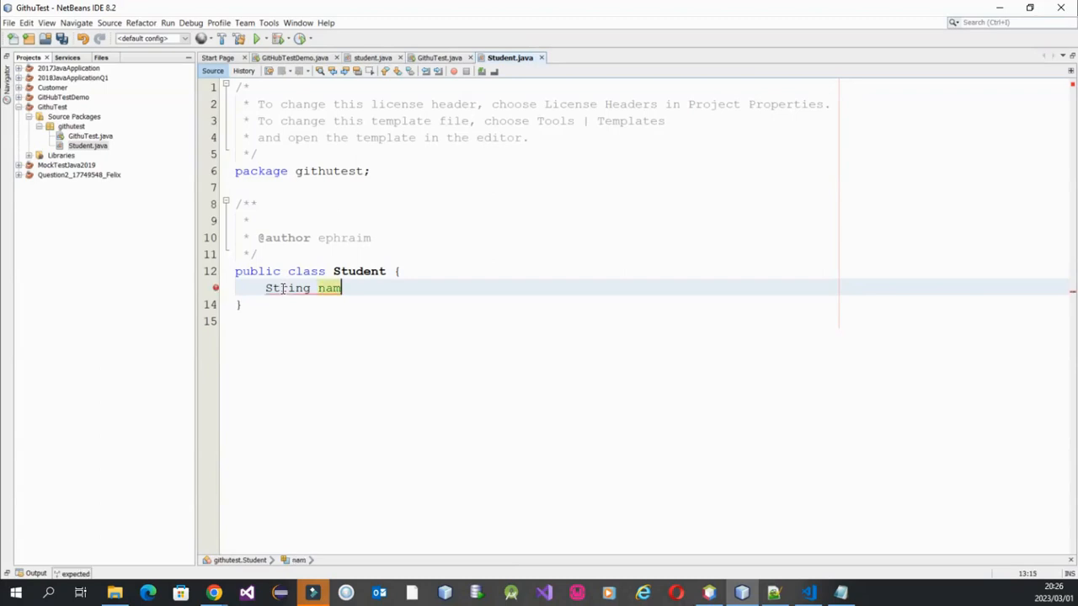
{"action": "type", "text": "e"}
{"action": "key", "text": "BackSpace"}
{"action": "type", "text": ";"}
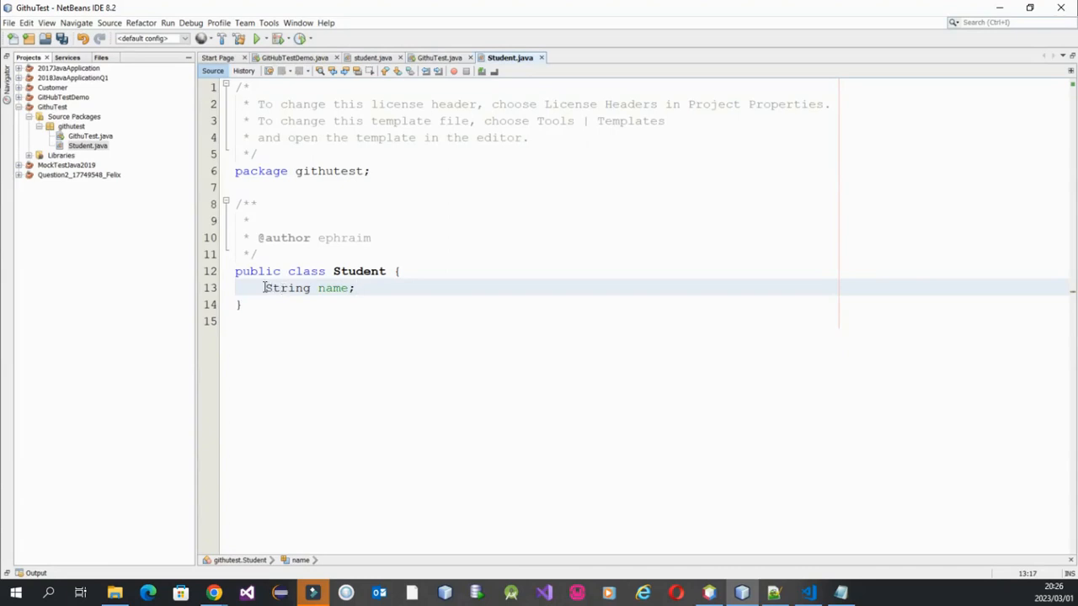
{"action": "type", "text": "iv"}
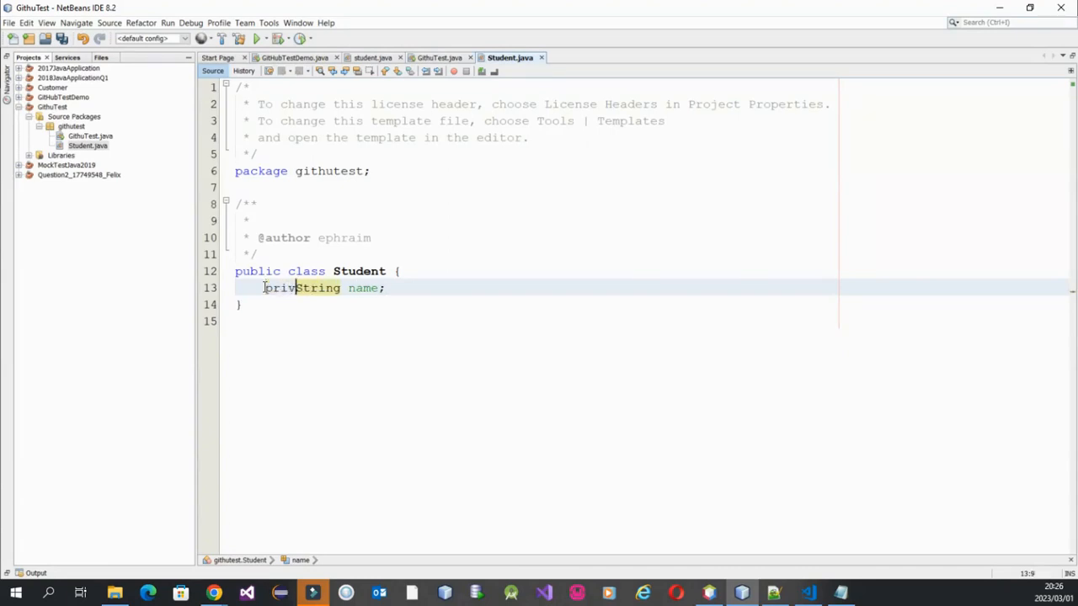
{"action": "type", "text": "ate"}
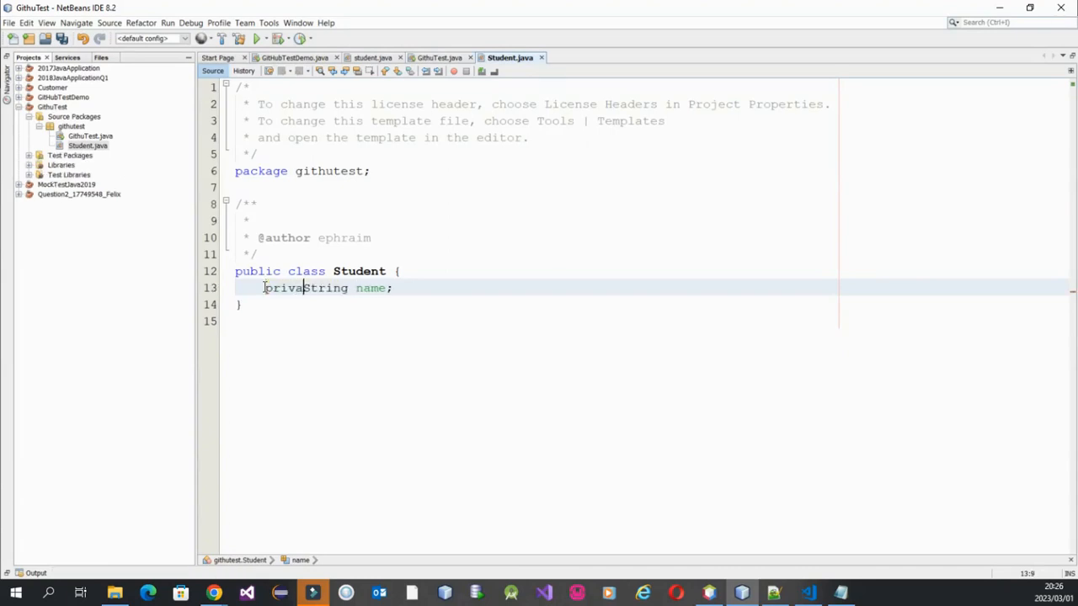
Duplicate the name field declaration on the line below it and rename the copy sname.
{"action": "left_click_drag", "start_coordinate": [416, 288], "coordinate": [264, 291]}
{"action": "key", "text": "ctrl+c"}
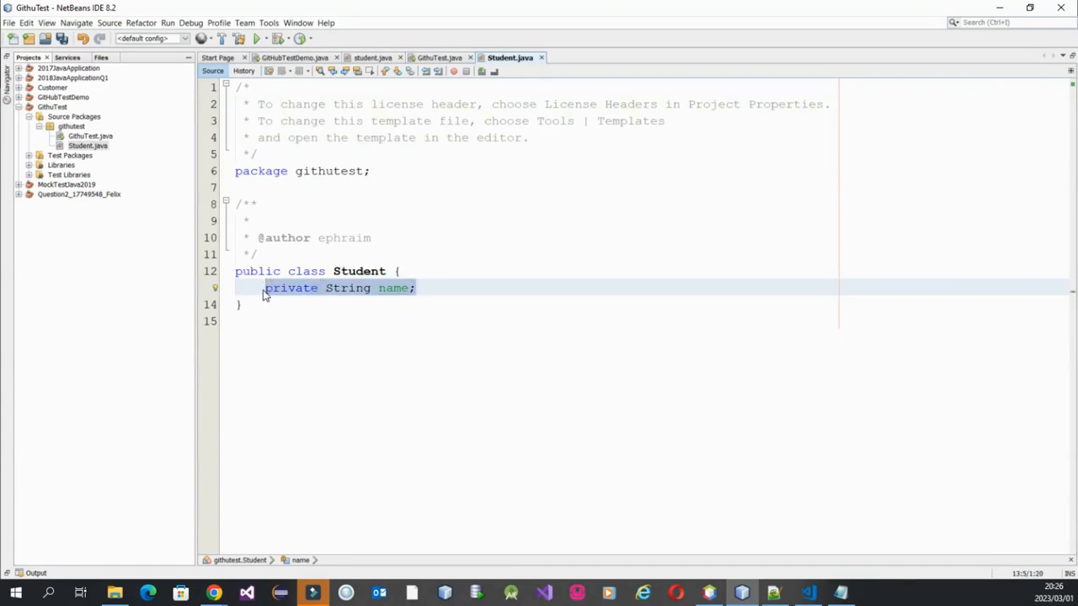
{"action": "left_click", "coordinate": [421, 289]}
{"action": "key", "text": "Return"}
{"action": "key", "text": "ctrl+v"}
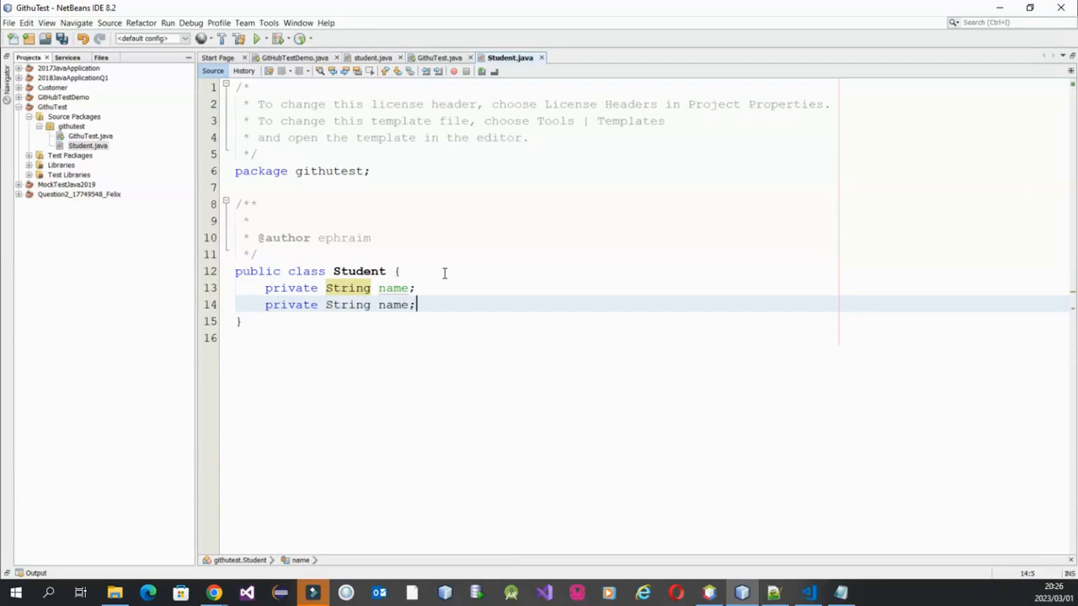
{"action": "left_click", "coordinate": [378, 305]}
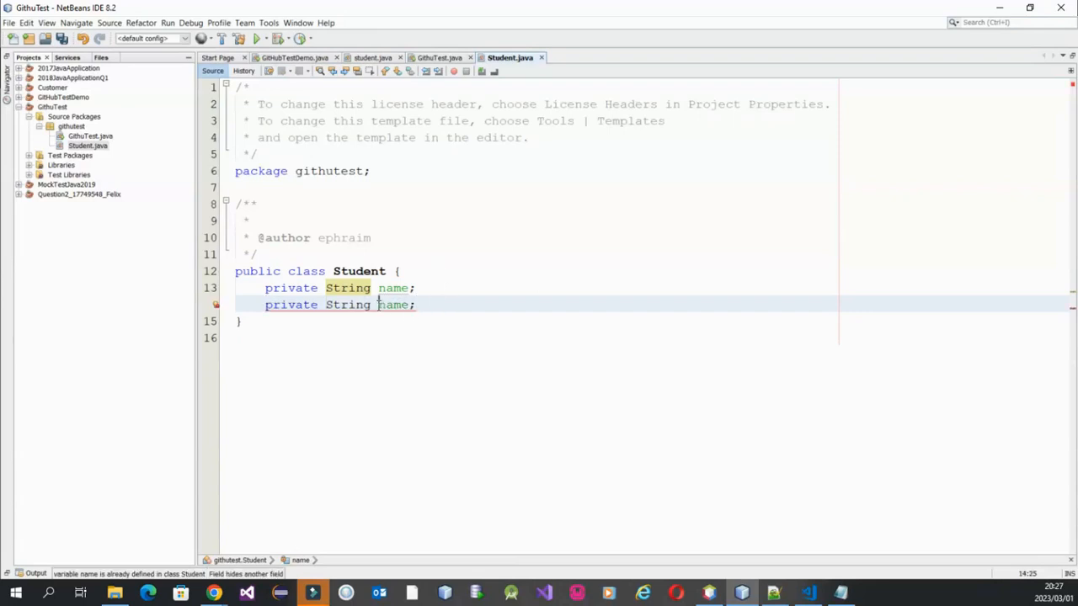
{"action": "type", "text": "s"}
{"action": "left_click", "coordinate": [456, 309]}
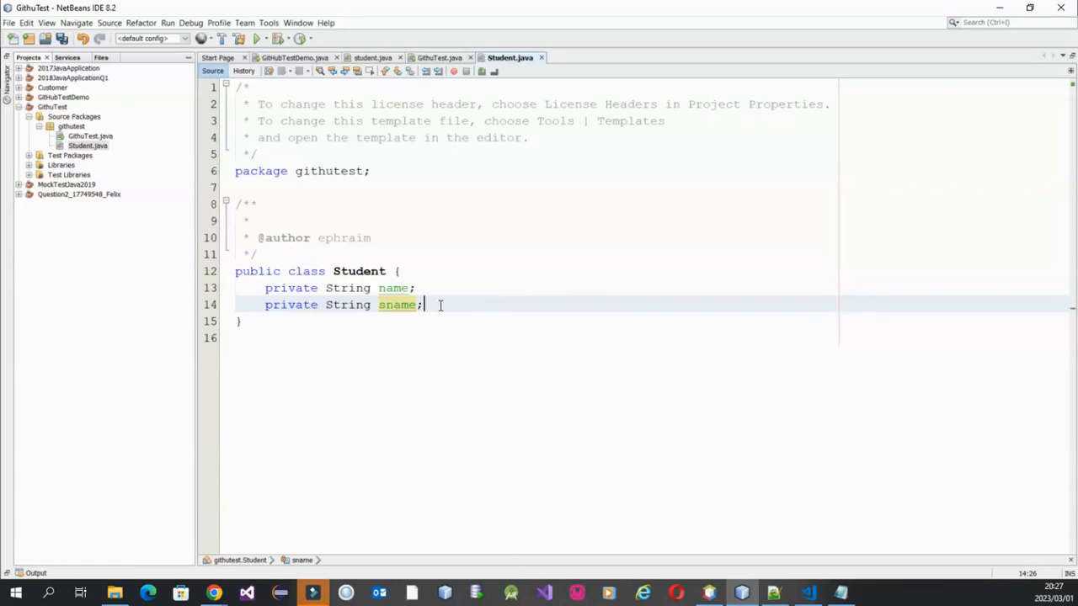
Generate getters and setters for both the name and sname fields of the Student class.
{"action": "right_click", "coordinate": [440, 306]}
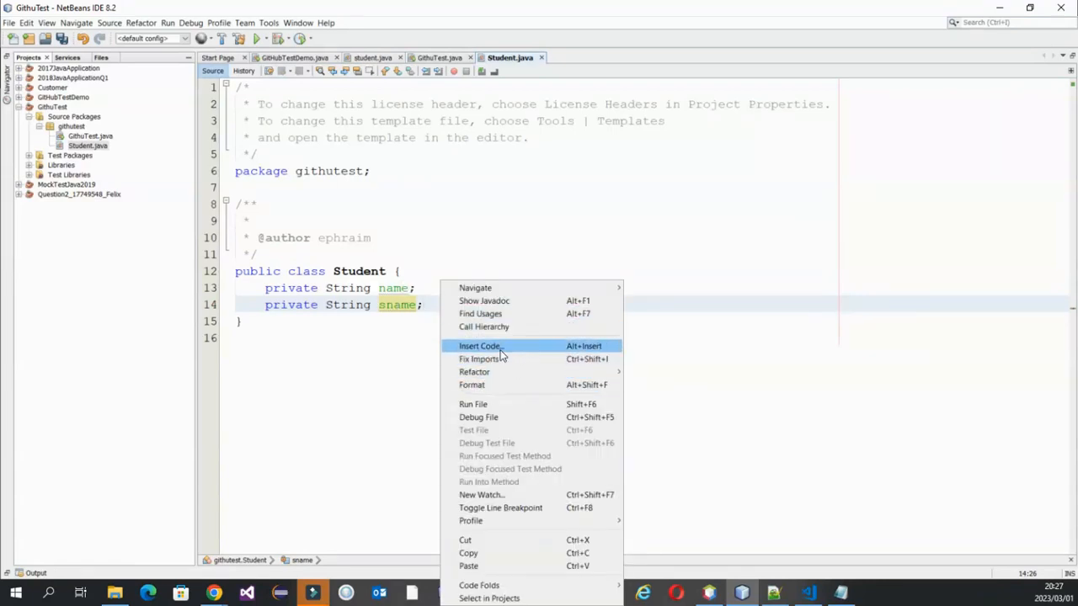
{"action": "left_click", "coordinate": [497, 348]}
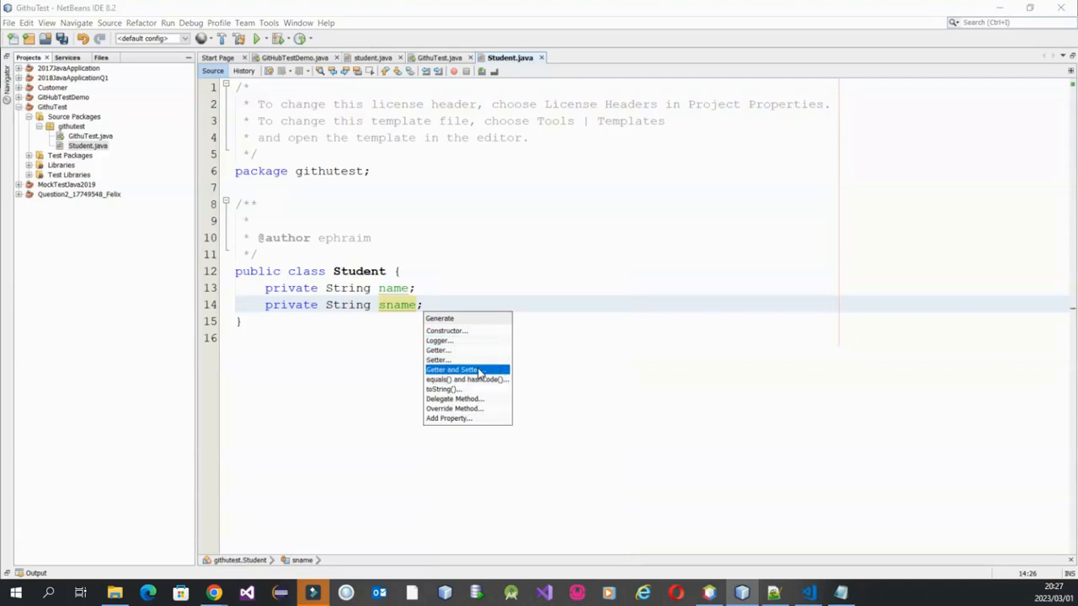
{"action": "left_click", "coordinate": [475, 369]}
{"action": "left_click", "coordinate": [449, 174]}
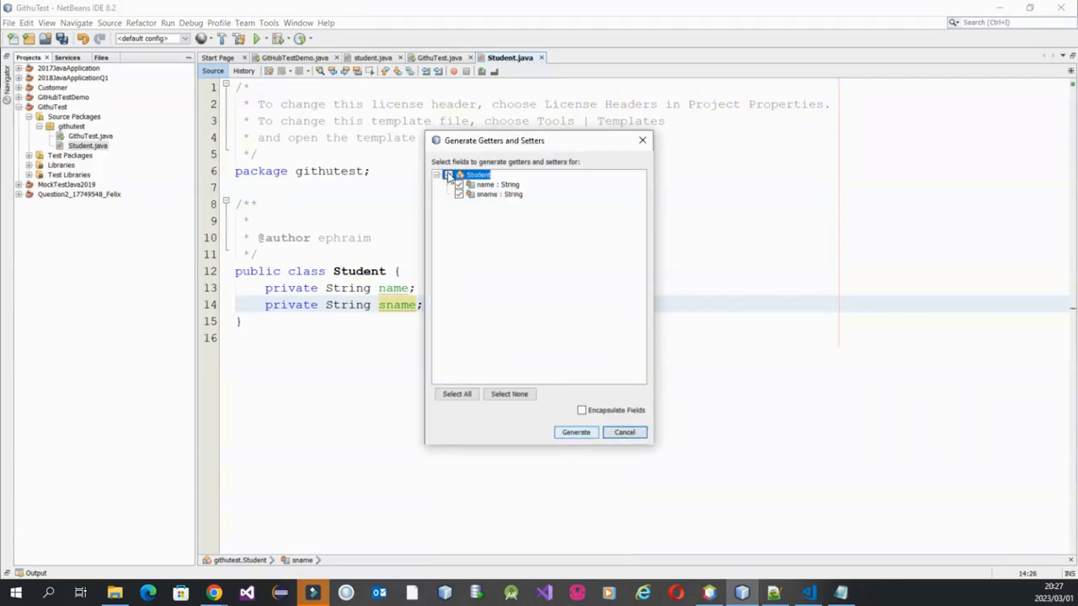
{"action": "left_click", "coordinate": [578, 434]}
{"action": "scroll", "coordinate": [539, 409], "scroll_direction": "down", "scroll_amount": 2}
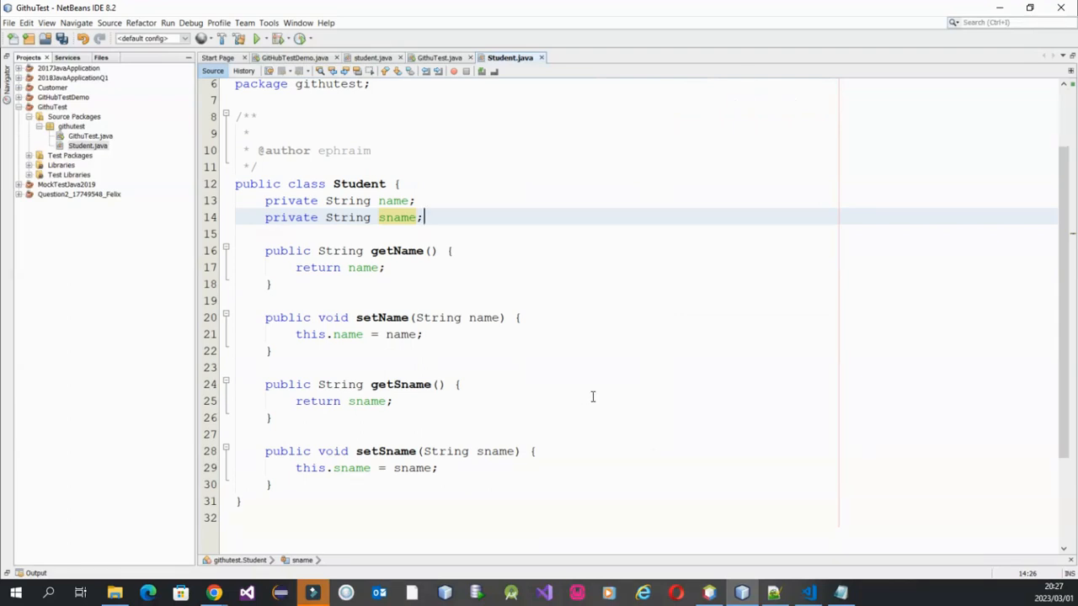
Open the main class file GithuTest.java for editing, with its code enlarged.
{"action": "left_click", "coordinate": [84, 138]}
{"action": "double_click", "coordinate": [86, 138]}
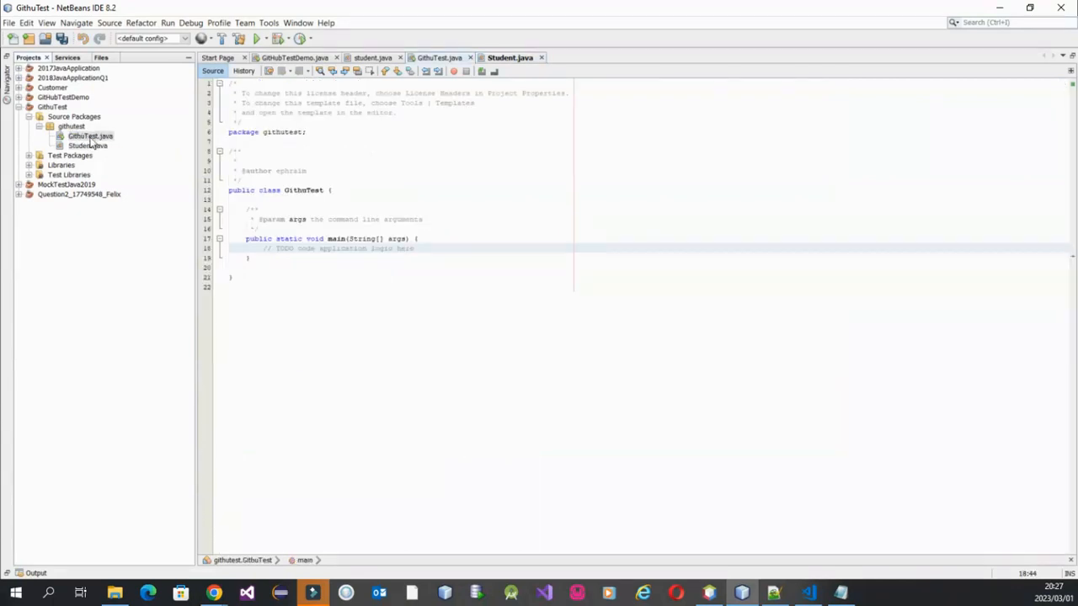
{"action": "left_click", "coordinate": [464, 268]}
{"action": "scroll", "coordinate": [501, 281], "scroll_direction": "up", "scroll_amount": 4, "text": "ctrl"}
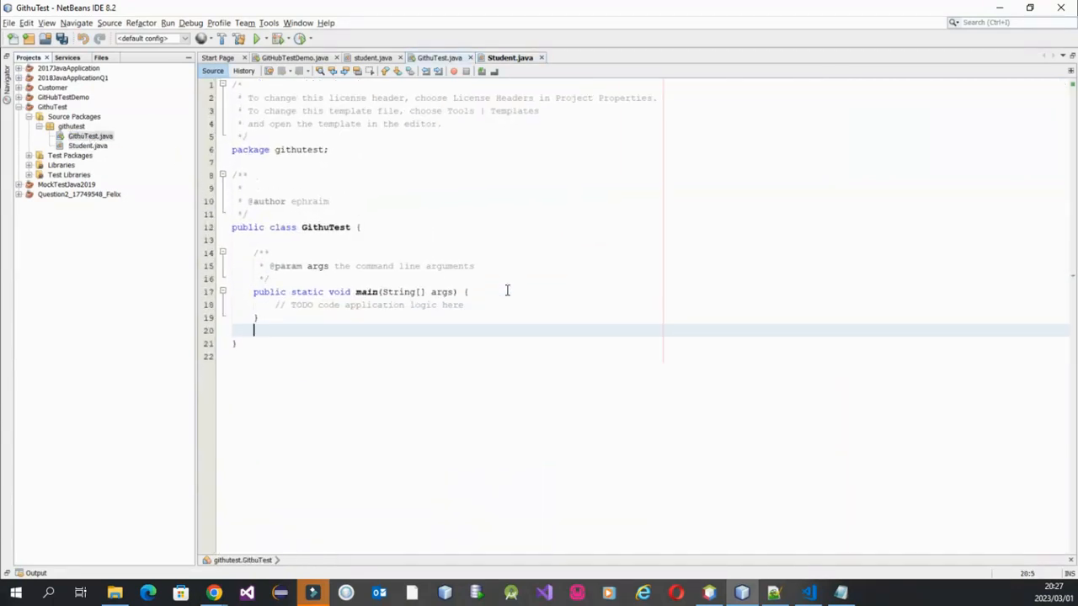
{"action": "scroll", "coordinate": [383, 407], "scroll_direction": "up", "scroll_amount": 1, "text": "ctrl"}
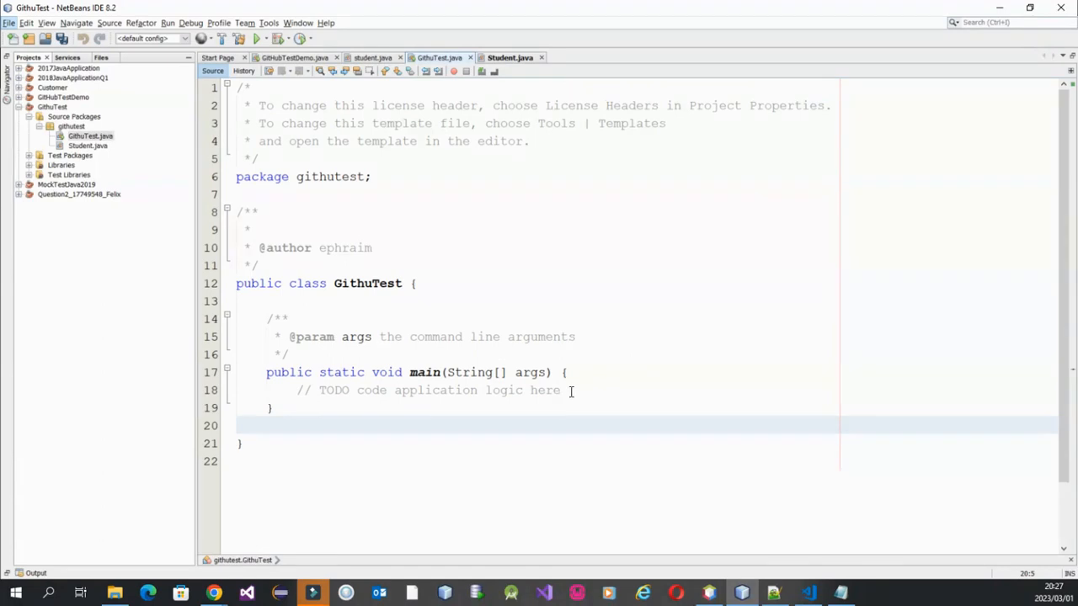
{"action": "scroll", "coordinate": [571, 391], "scroll_direction": "up", "scroll_amount": 3, "text": "ctrl"}
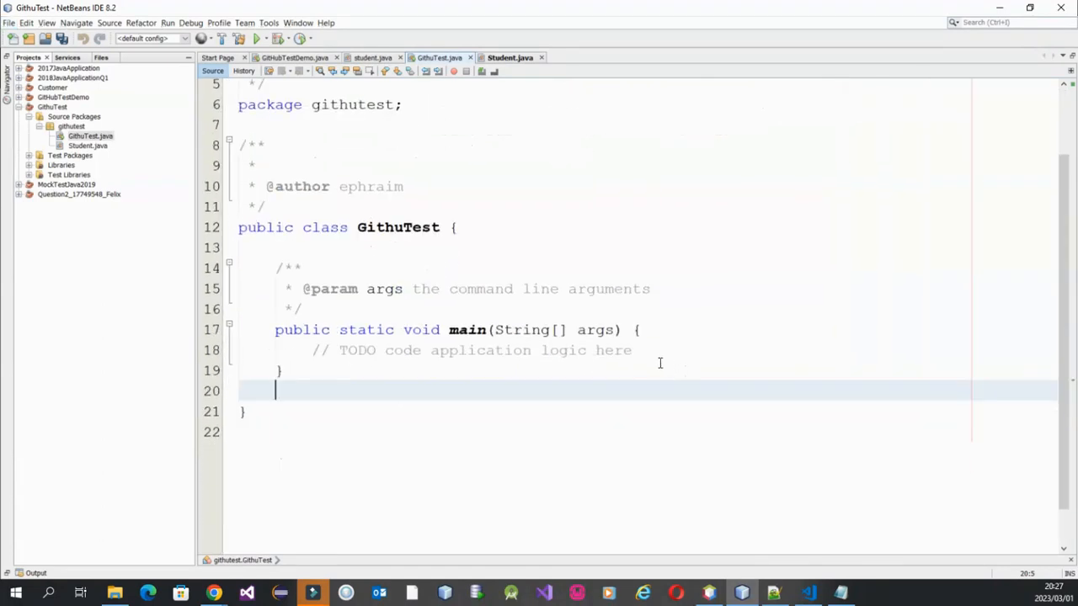
{"action": "left_click", "coordinate": [655, 352]}
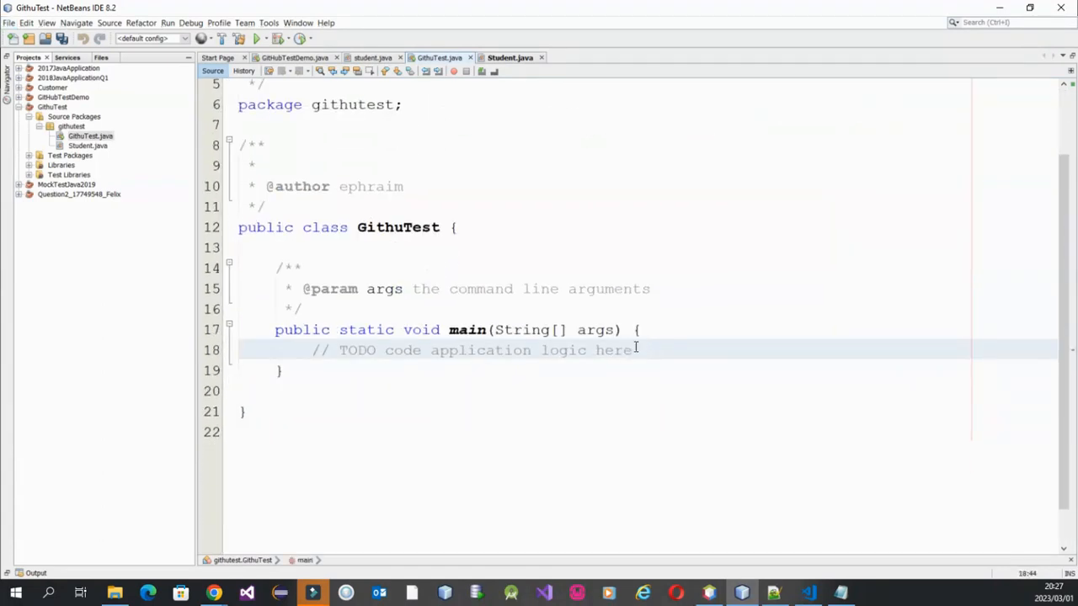
Replace the Javadoc comment above the main method with the declaration "static Student studi= new Student();".
{"action": "left_click_drag", "start_coordinate": [303, 308], "coordinate": [273, 269]}
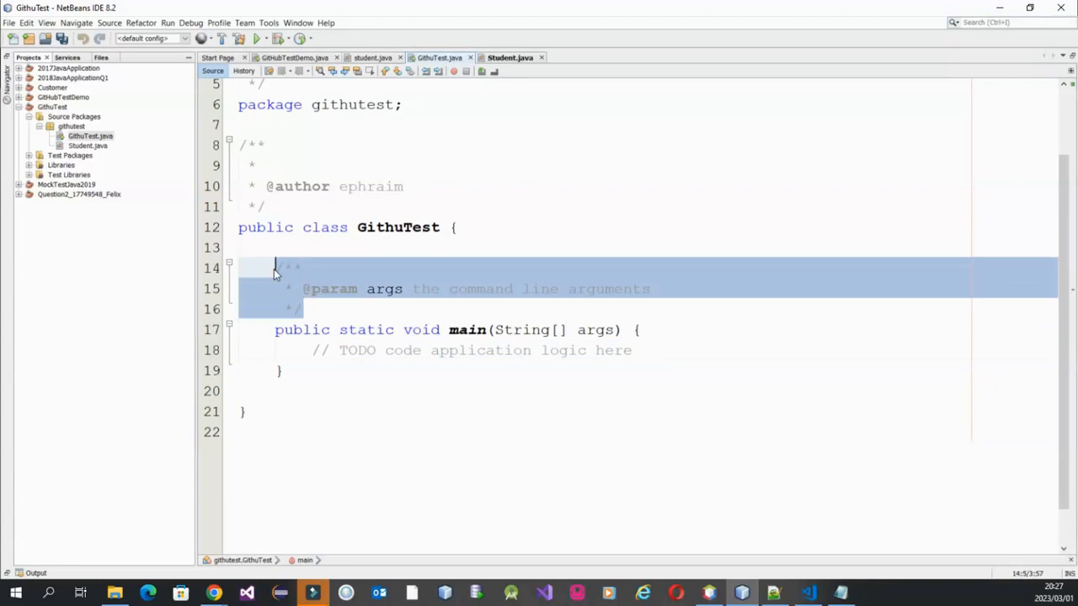
{"action": "type", "text": "static "}
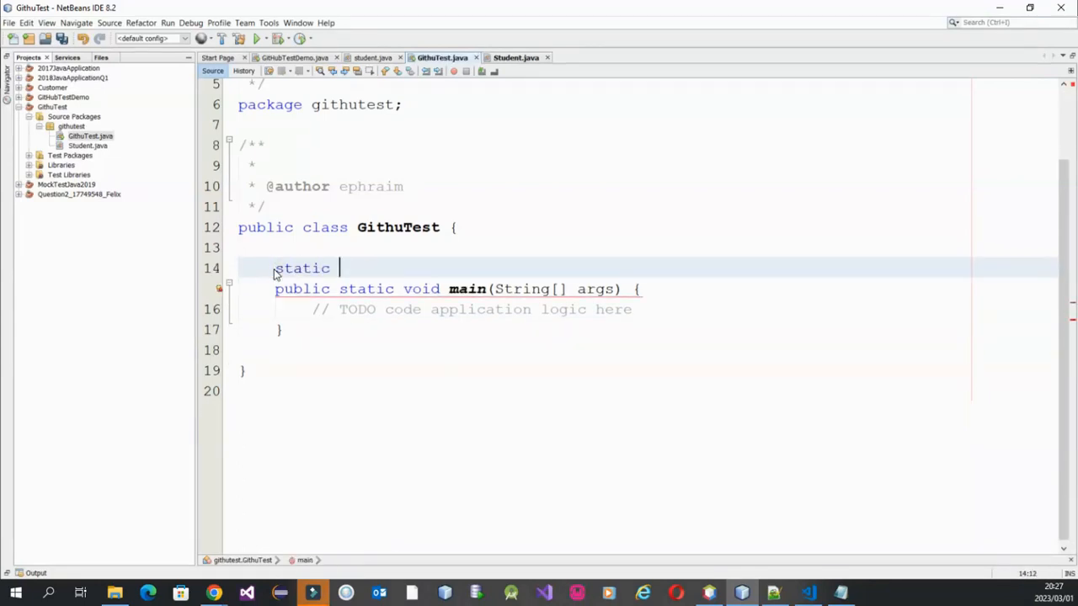
{"action": "type", "text": "Student "}
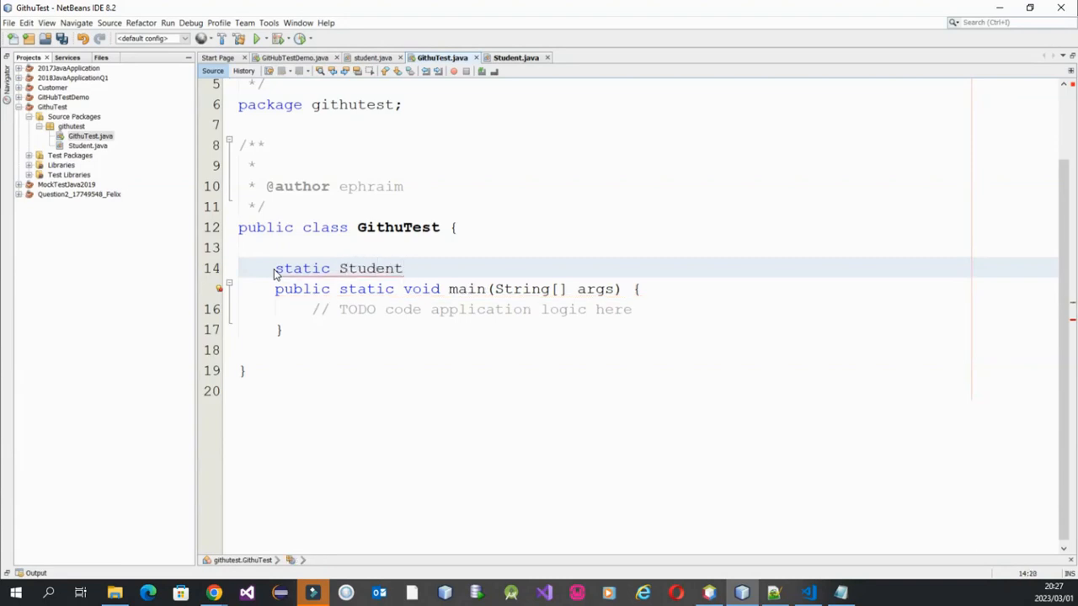
{"action": "type", "text": "stu"}
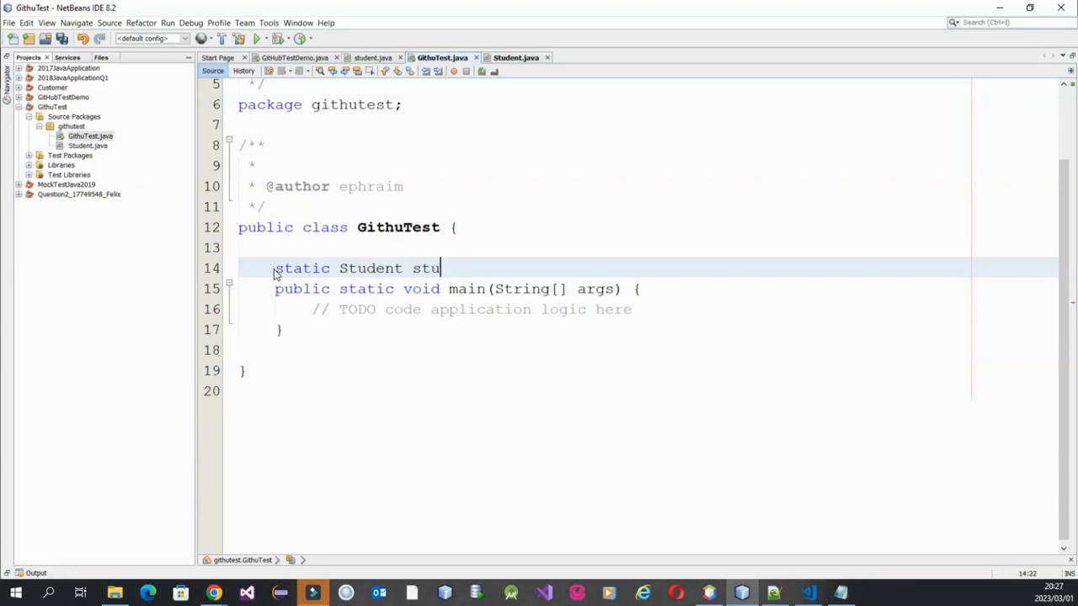
{"action": "type", "text": "di= new Stude"}
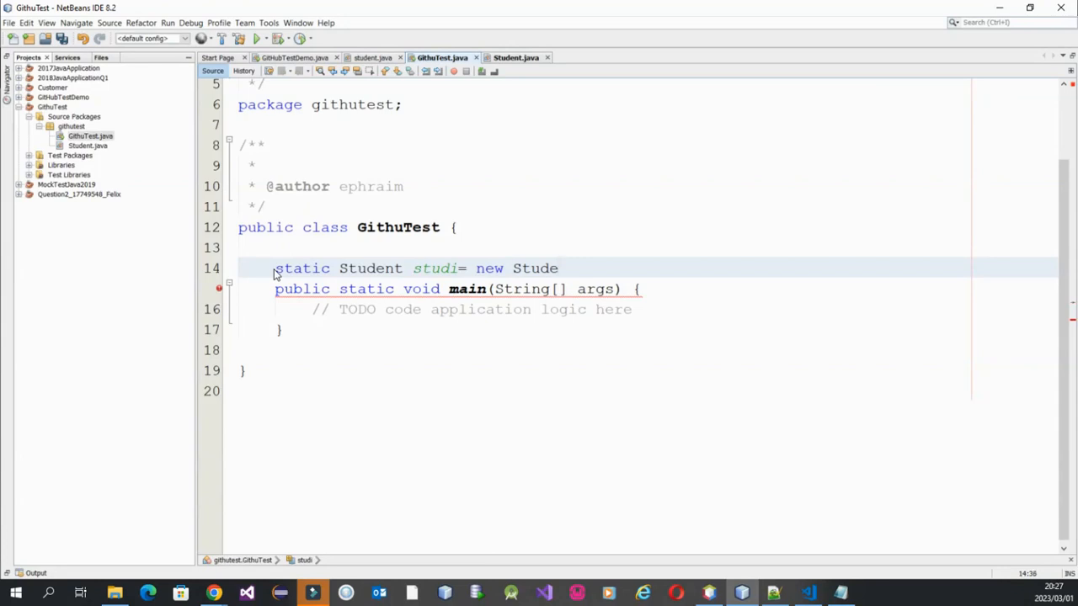
{"action": "type", "text": "nt();"}
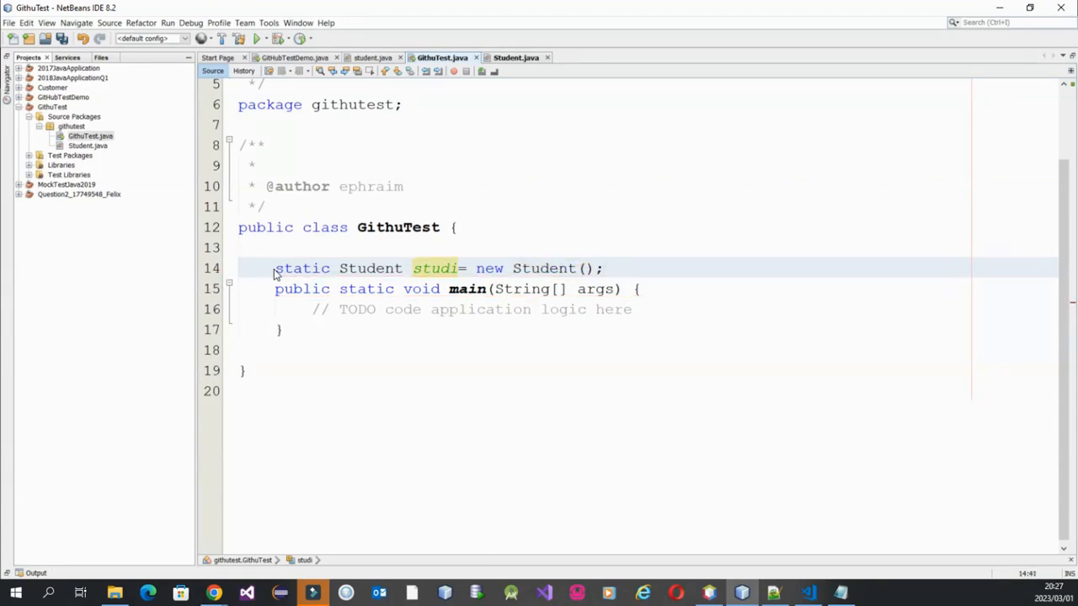
Insert two new lines below the TODO comment in the main method of GithuTest.
{"action": "double_click", "coordinate": [433, 268]}
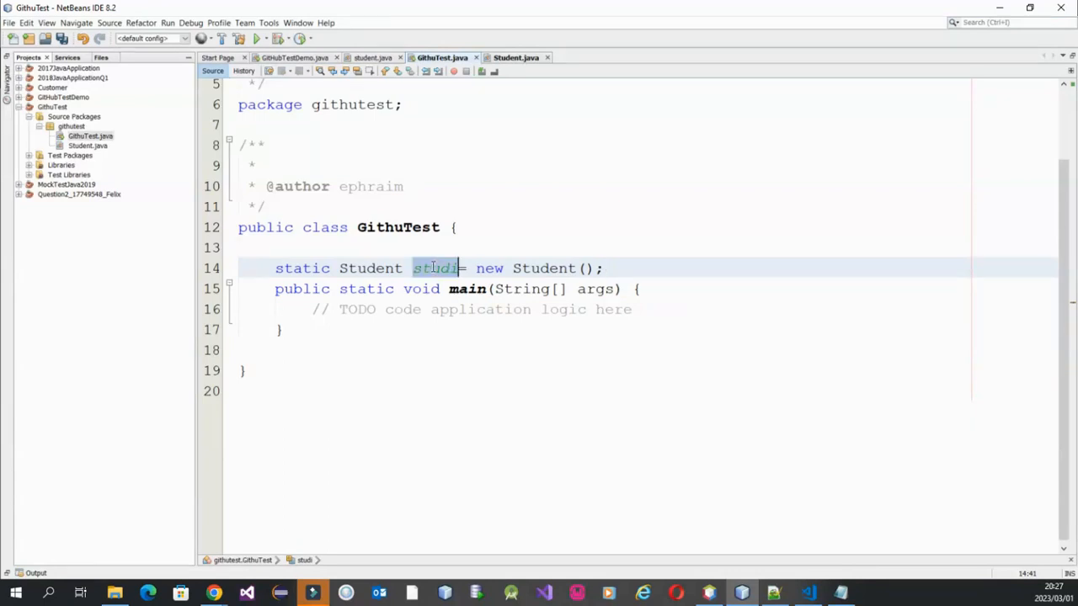
{"action": "left_click", "coordinate": [659, 307]}
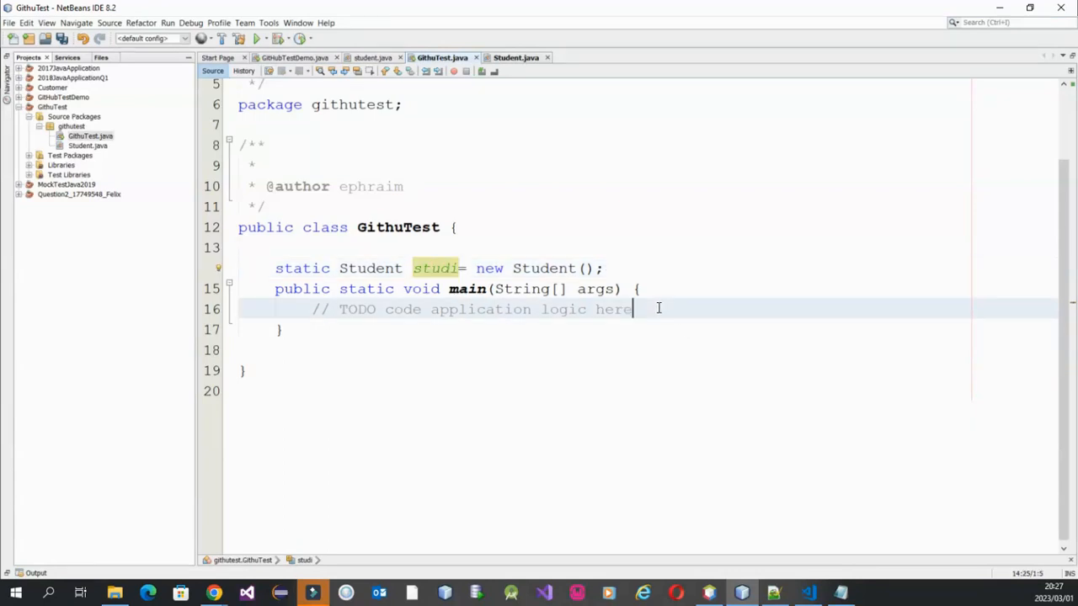
{"action": "key", "text": "Return"}
{"action": "key", "text": "Return"}
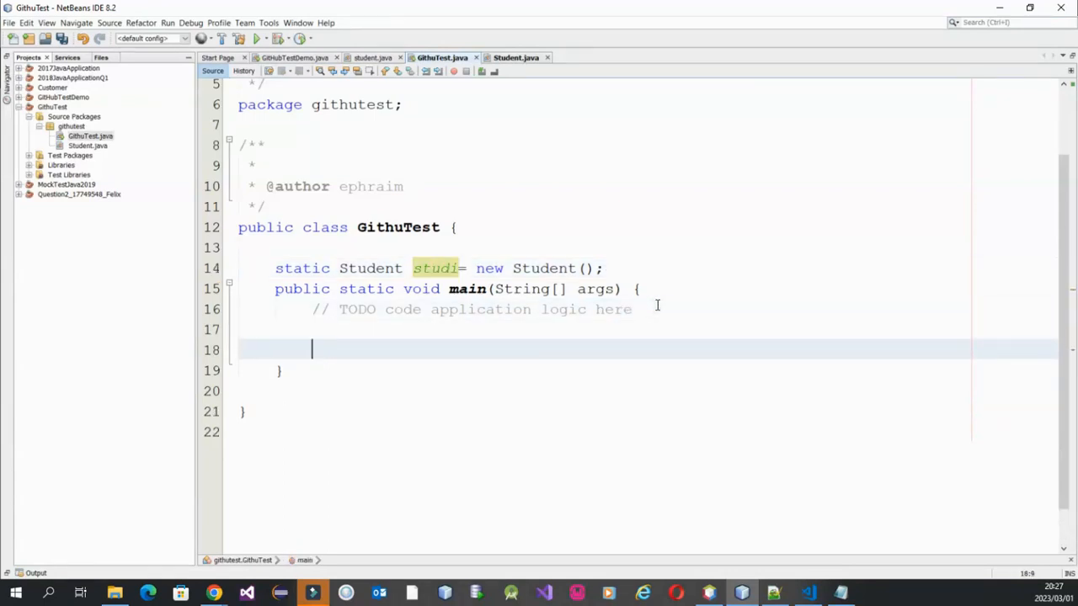